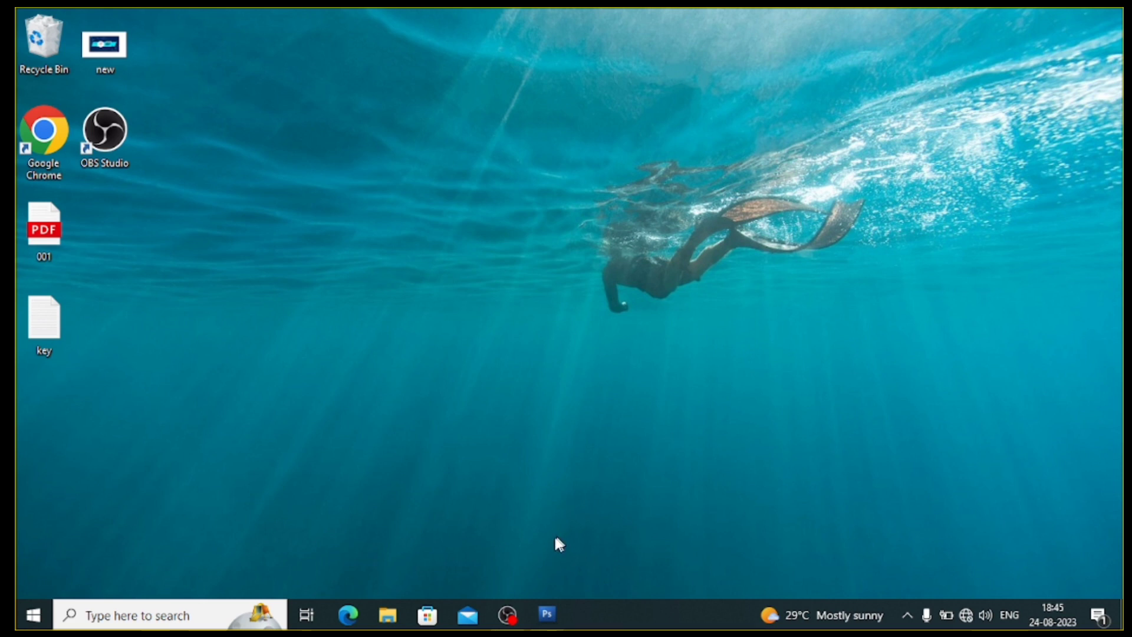
Switch to Photoshop and open the bear-8157555 image from the Downloads folder in it.
{"action": "left_click", "coordinate": [551, 602]}
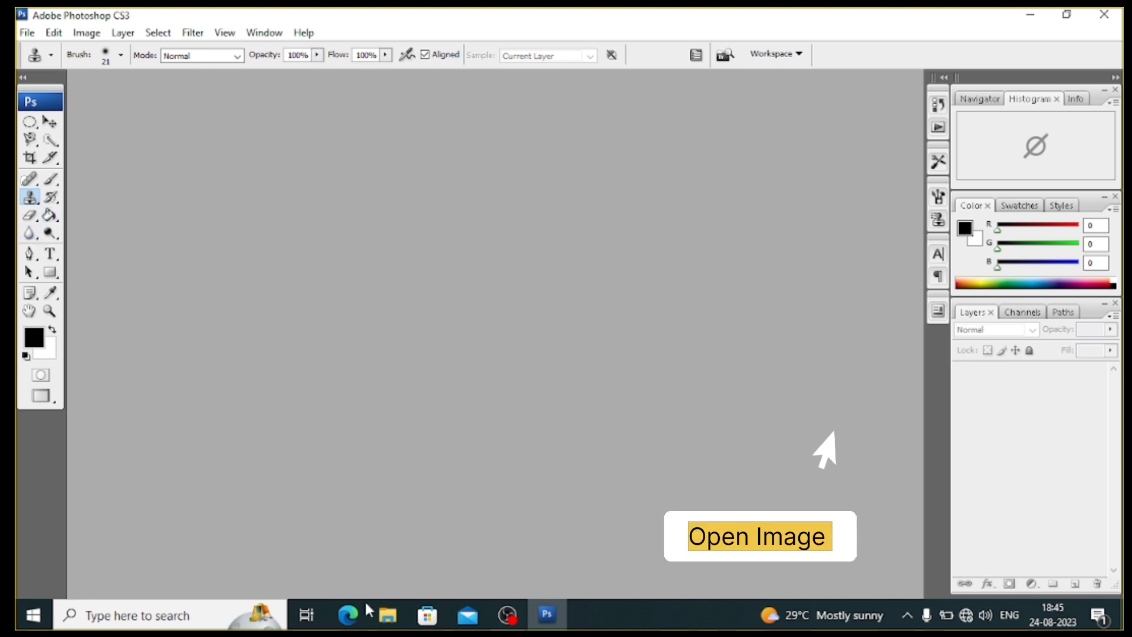
{"action": "left_click", "coordinate": [388, 615]}
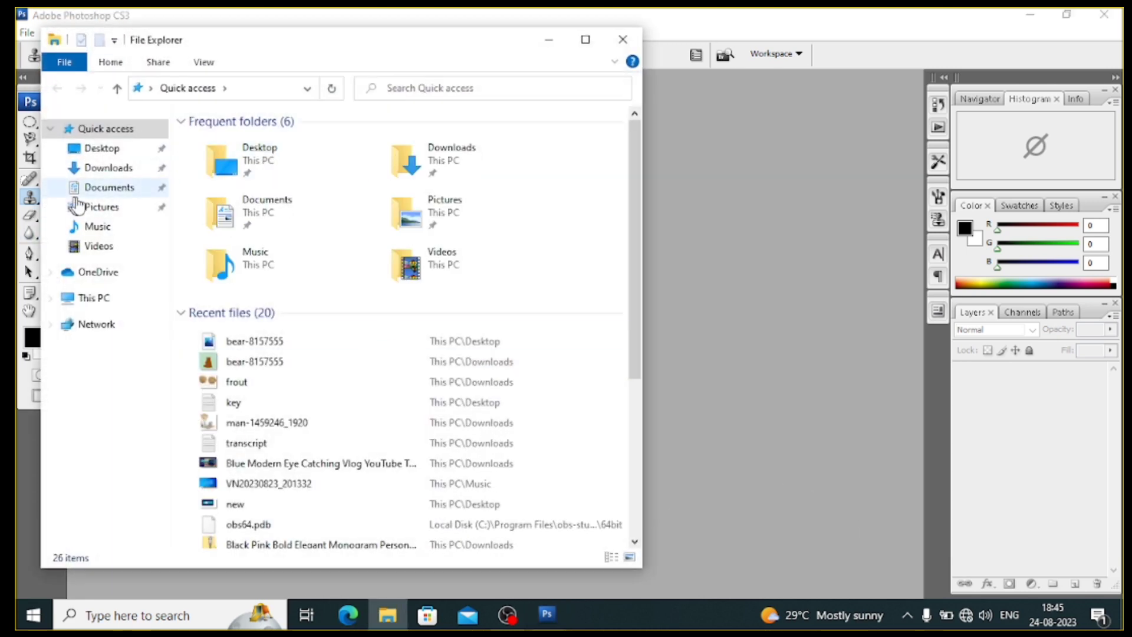
{"action": "left_click", "coordinate": [100, 168]}
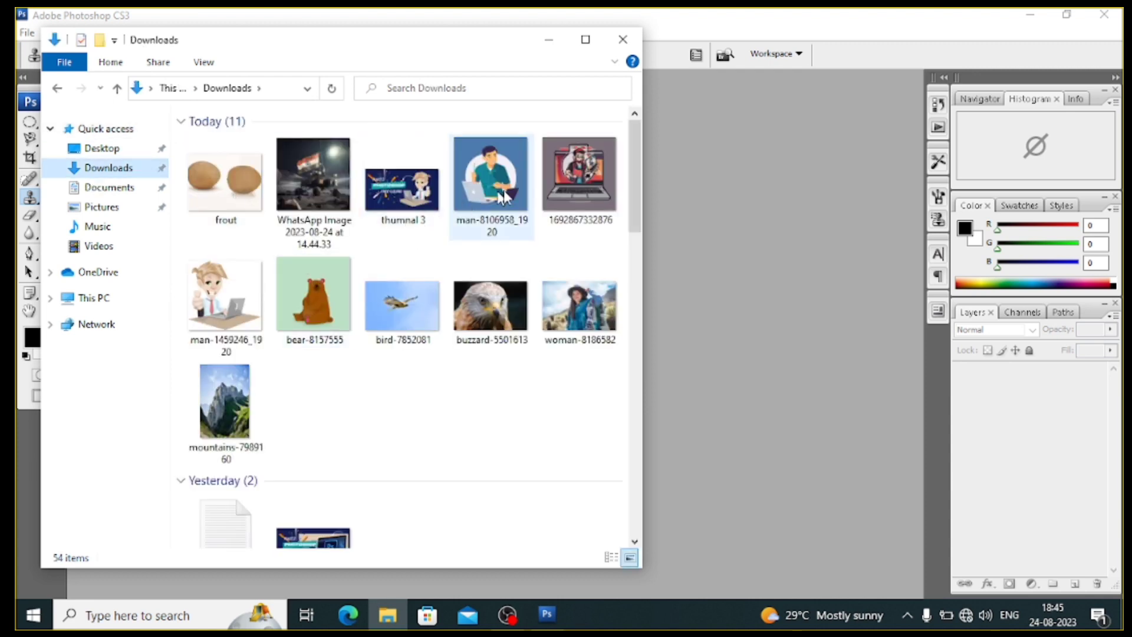
{"action": "left_click_drag", "start_coordinate": [325, 284], "coordinate": [718, 360]}
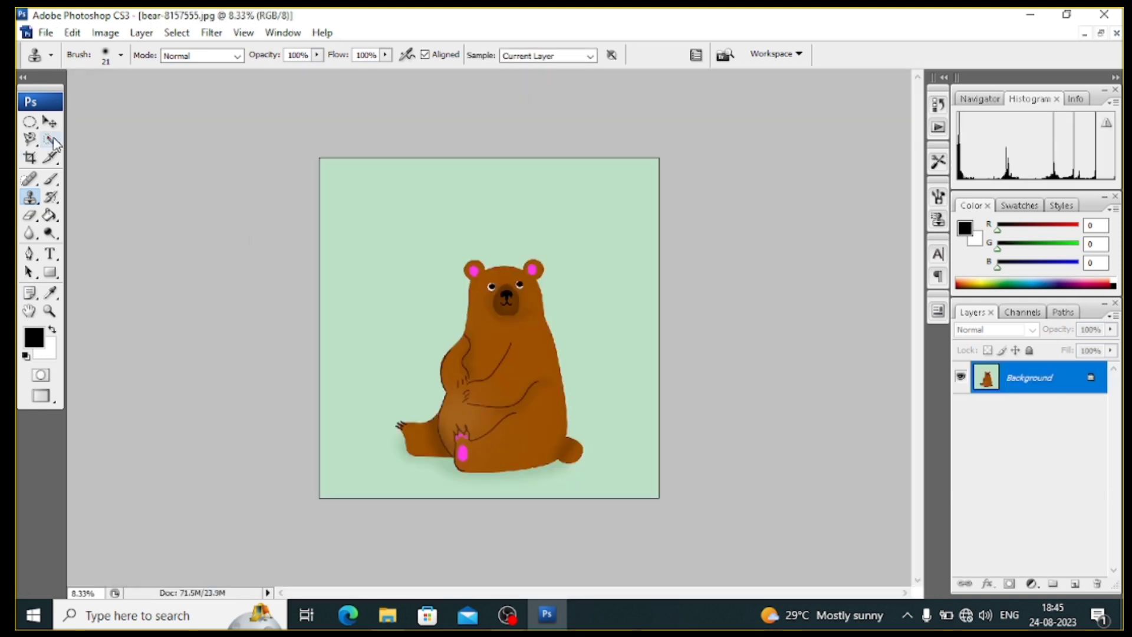
Draw a four-sided Polygonal Lasso selection around the upper part of the bear's head, and deselect it.
{"action": "left_click", "coordinate": [30, 139]}
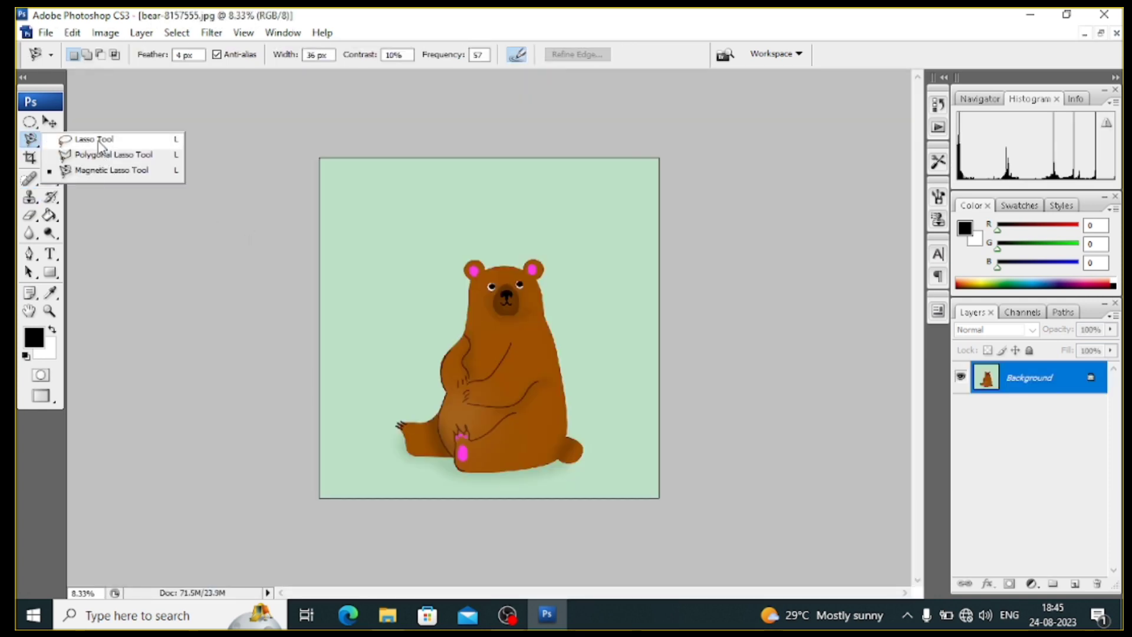
{"action": "left_click", "coordinate": [97, 139]}
{"action": "left_click", "coordinate": [30, 139]}
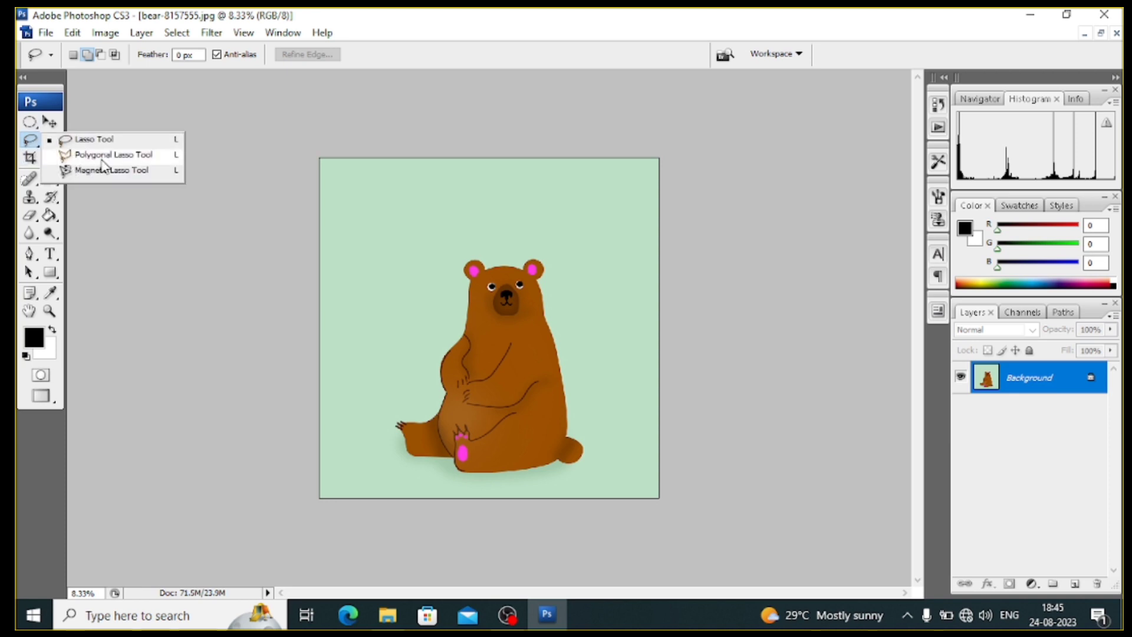
{"action": "left_click", "coordinate": [114, 156]}
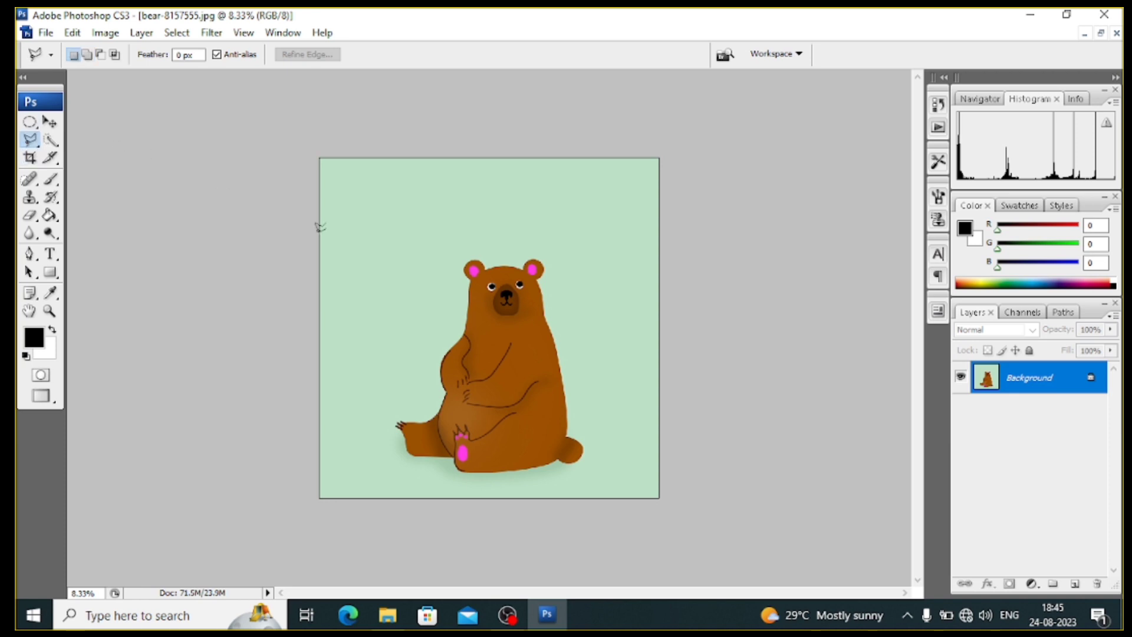
{"action": "left_click", "coordinate": [401, 207]}
{"action": "left_click", "coordinate": [576, 197]}
{"action": "left_click", "coordinate": [587, 320]}
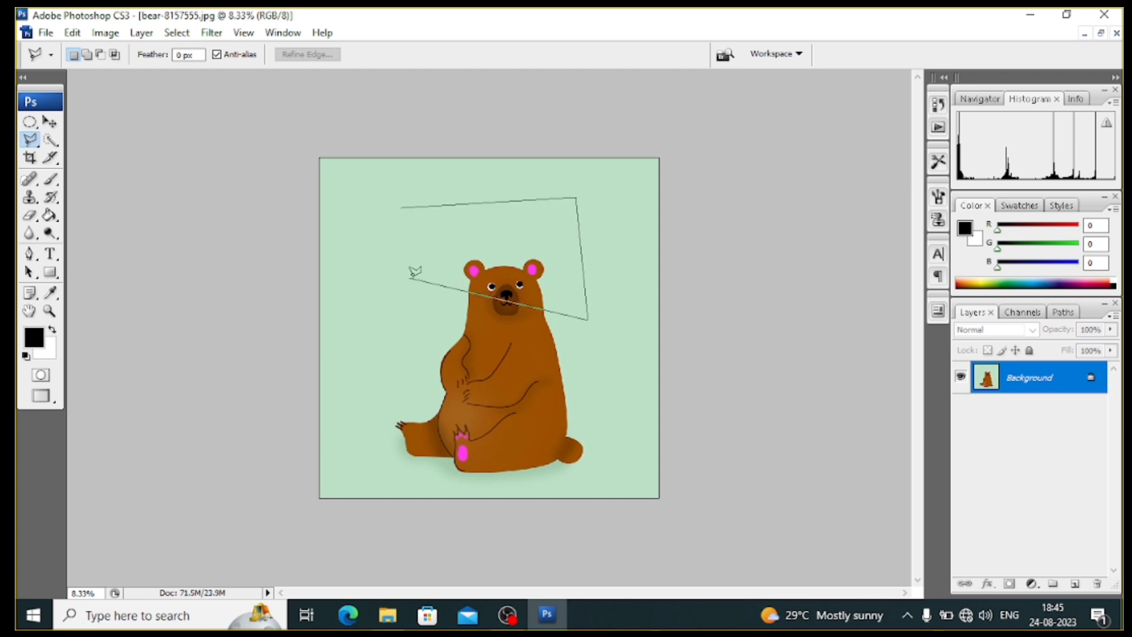
{"action": "left_click", "coordinate": [406, 276]}
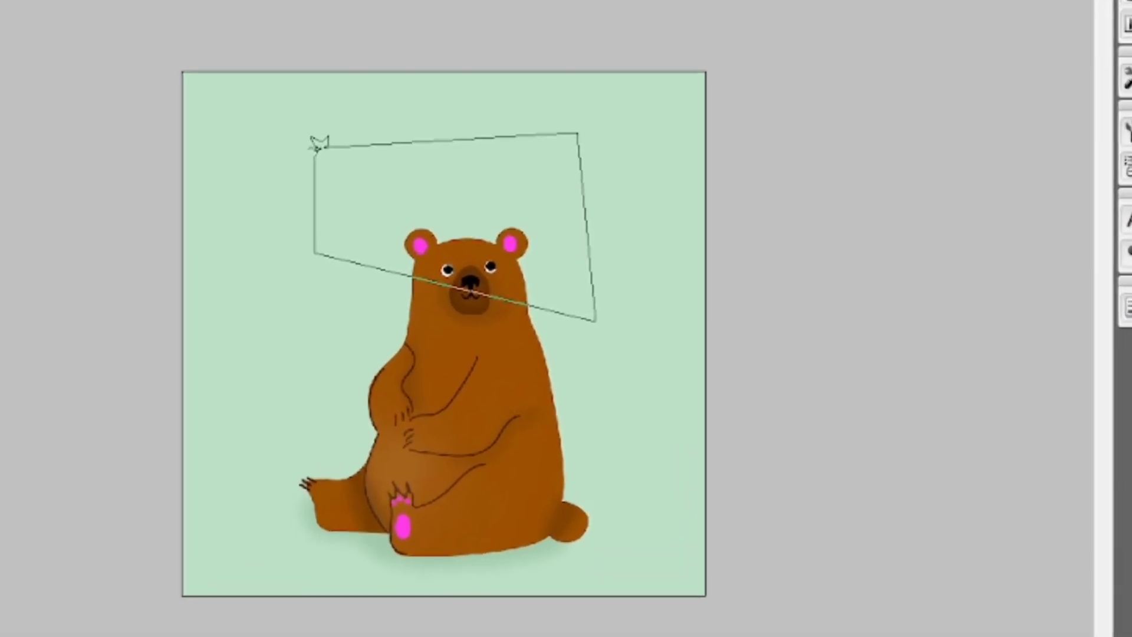
{"action": "left_click", "coordinate": [386, 194]}
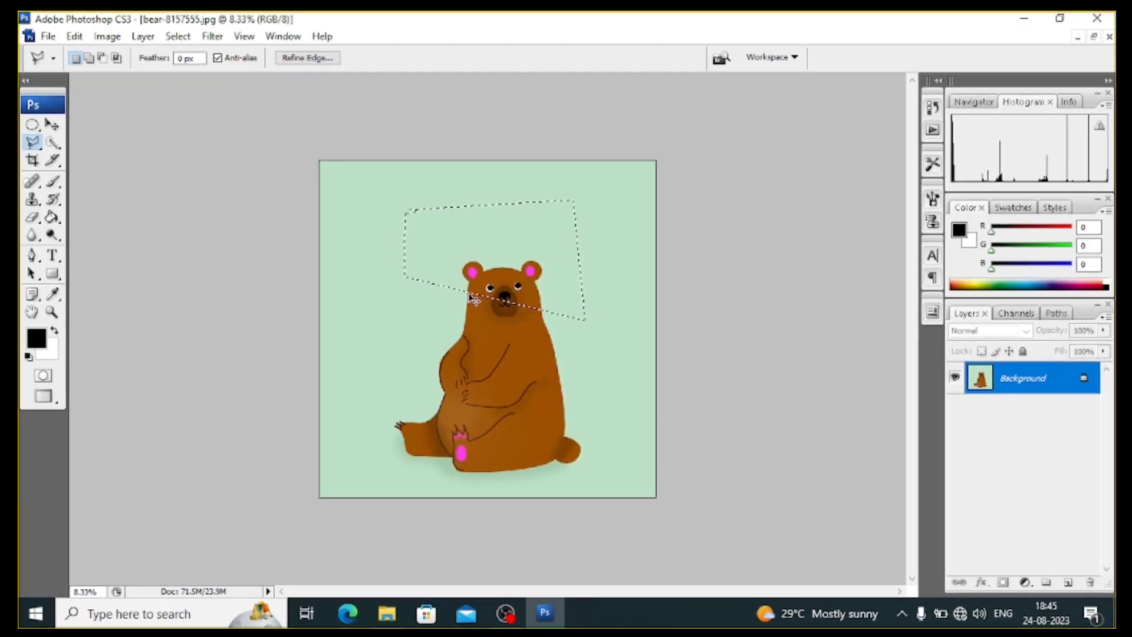
{"action": "key", "text": "ctrl+d"}
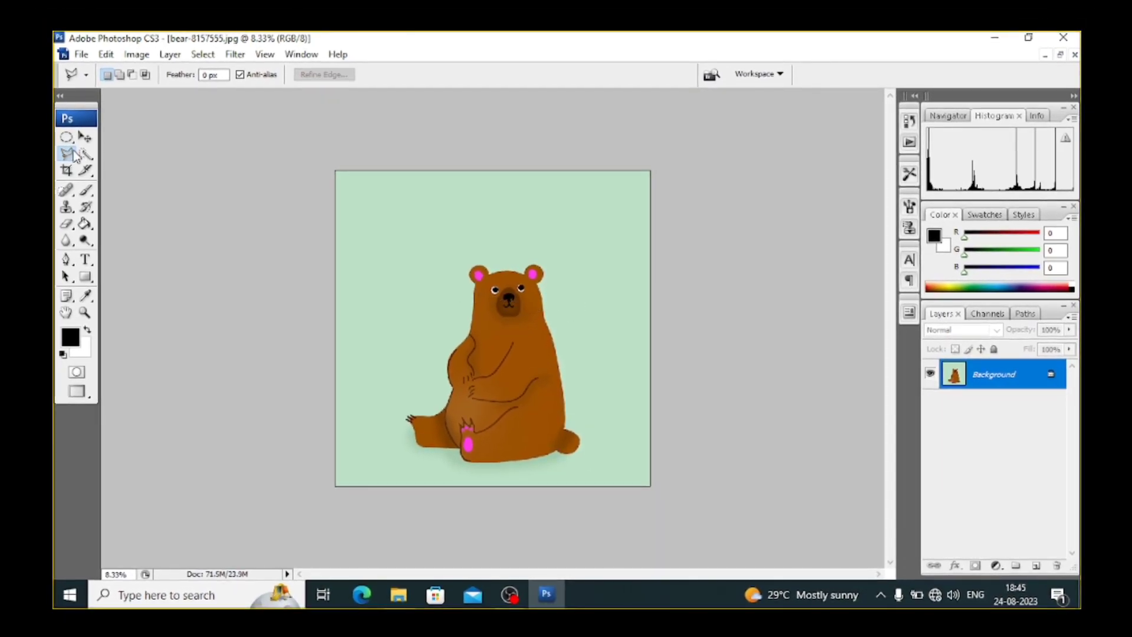
Switch to the Magnetic Lasso tool and set its width to 29 px.
{"action": "left_click", "coordinate": [67, 154]}
{"action": "left_click", "coordinate": [127, 183]}
{"action": "scroll", "coordinate": [443, 328], "scroll_direction": "up", "scroll_amount": 2}
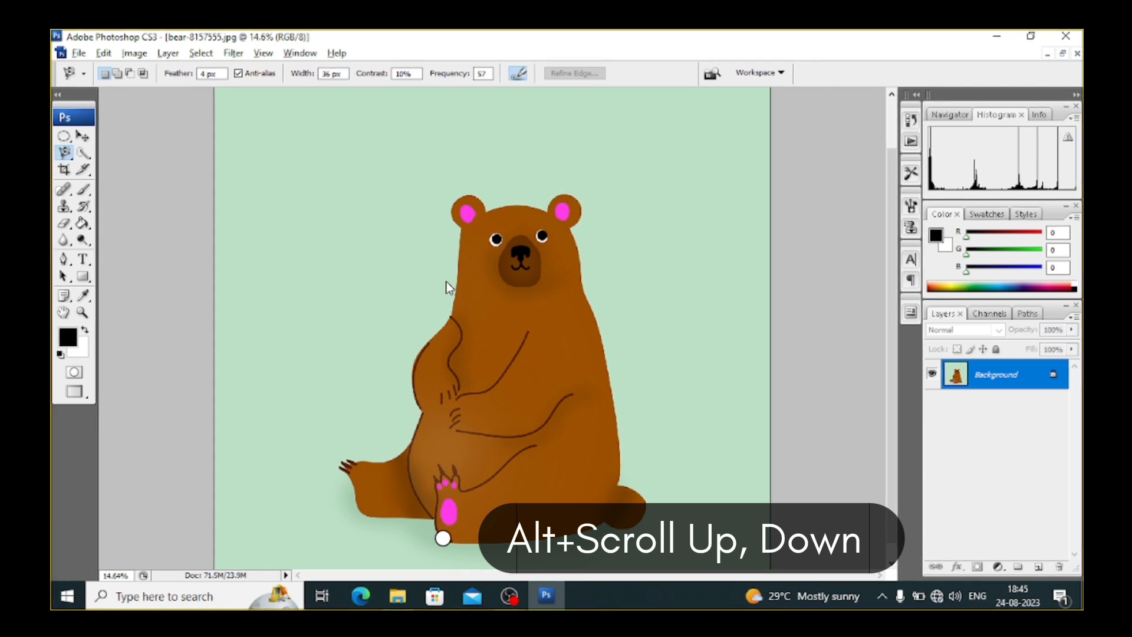
{"action": "scroll", "coordinate": [446, 270], "scroll_direction": "down", "scroll_amount": 1}
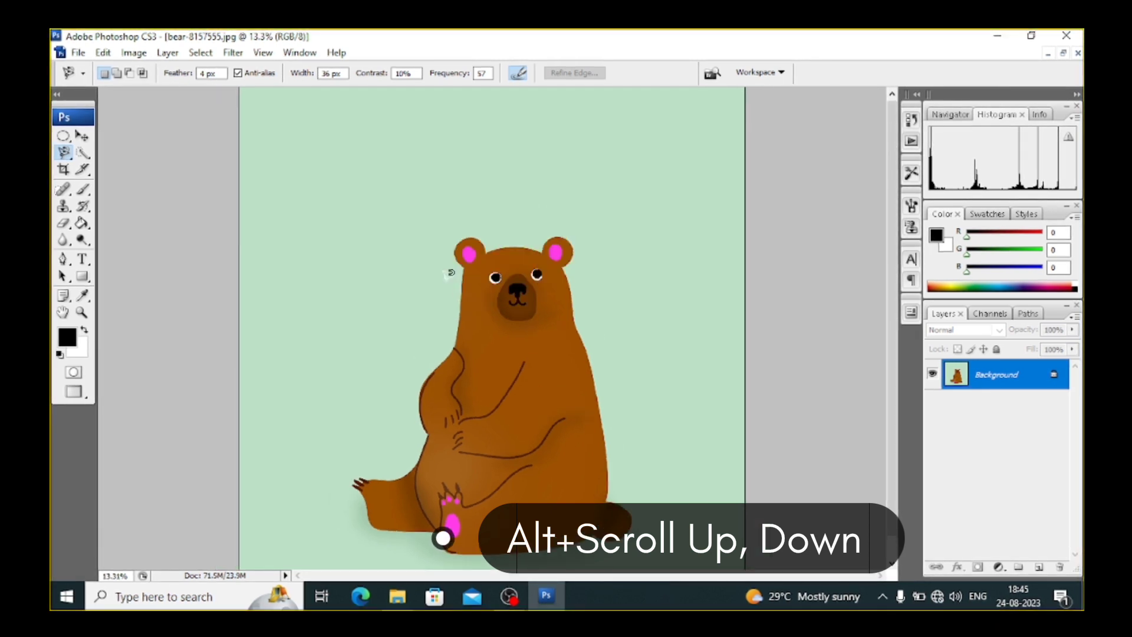
{"action": "scroll", "coordinate": [445, 270], "scroll_direction": "up", "scroll_amount": 1}
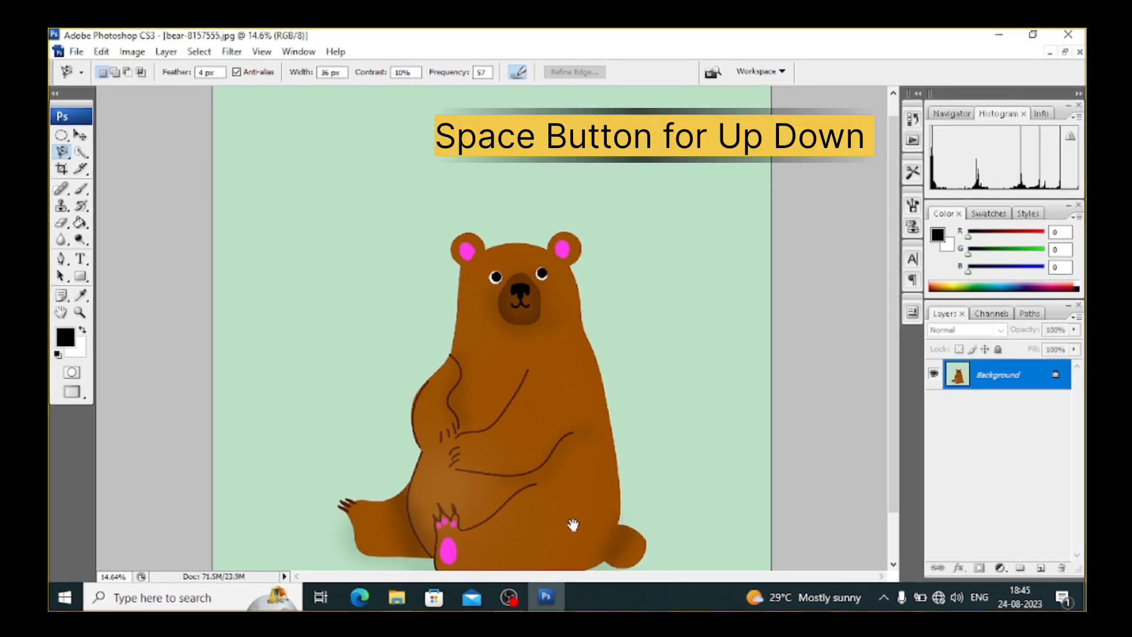
{"action": "left_click_drag", "start_coordinate": [575, 519], "coordinate": [586, 454]}
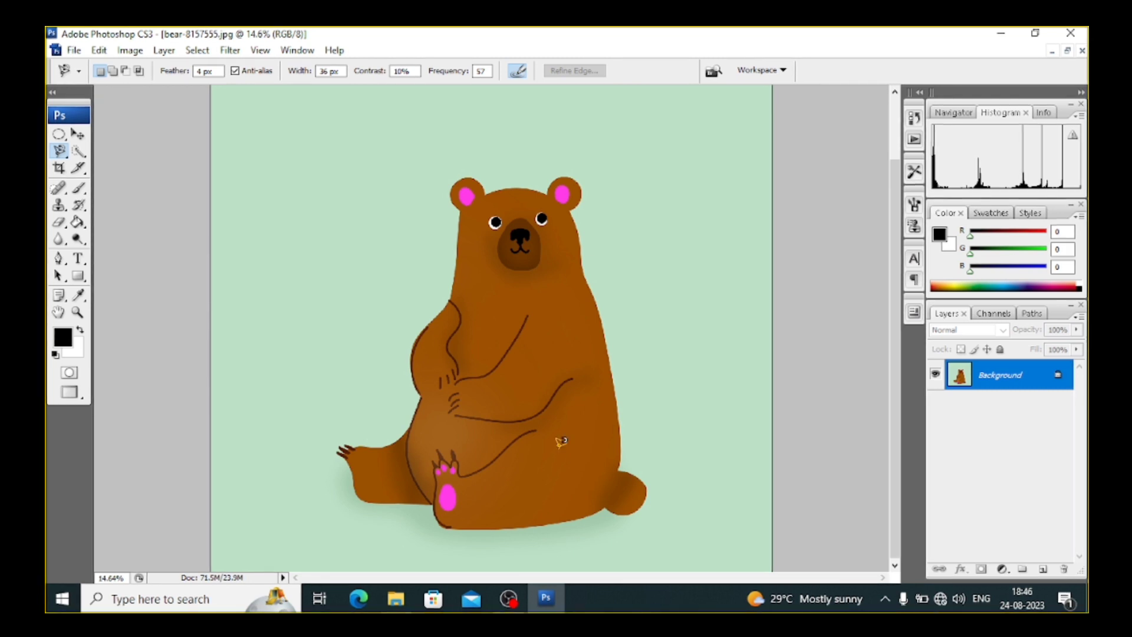
{"action": "left_click_drag", "start_coordinate": [559, 450], "coordinate": [558, 480]}
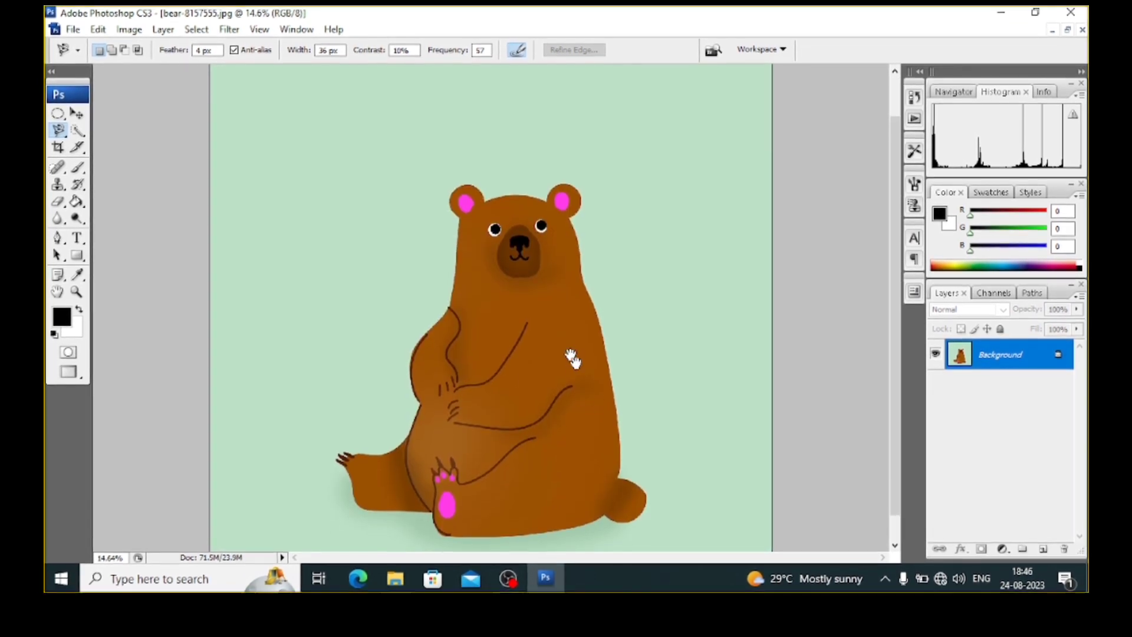
{"action": "mouse_move", "coordinate": [539, 379]}
{"action": "left_mouse_down"}
{"action": "mouse_move", "coordinate": [550, 394]}
{"action": "mouse_move", "coordinate": [546, 372]}
{"action": "left_mouse_up"}
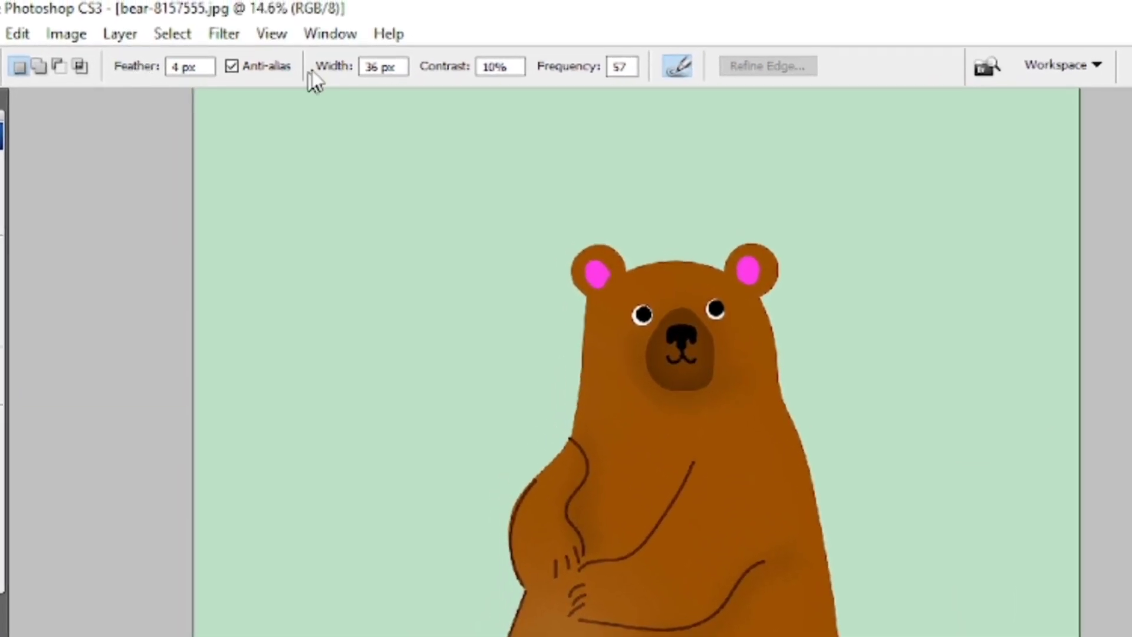
{"action": "left_click_drag", "start_coordinate": [341, 83], "coordinate": [317, 75]}
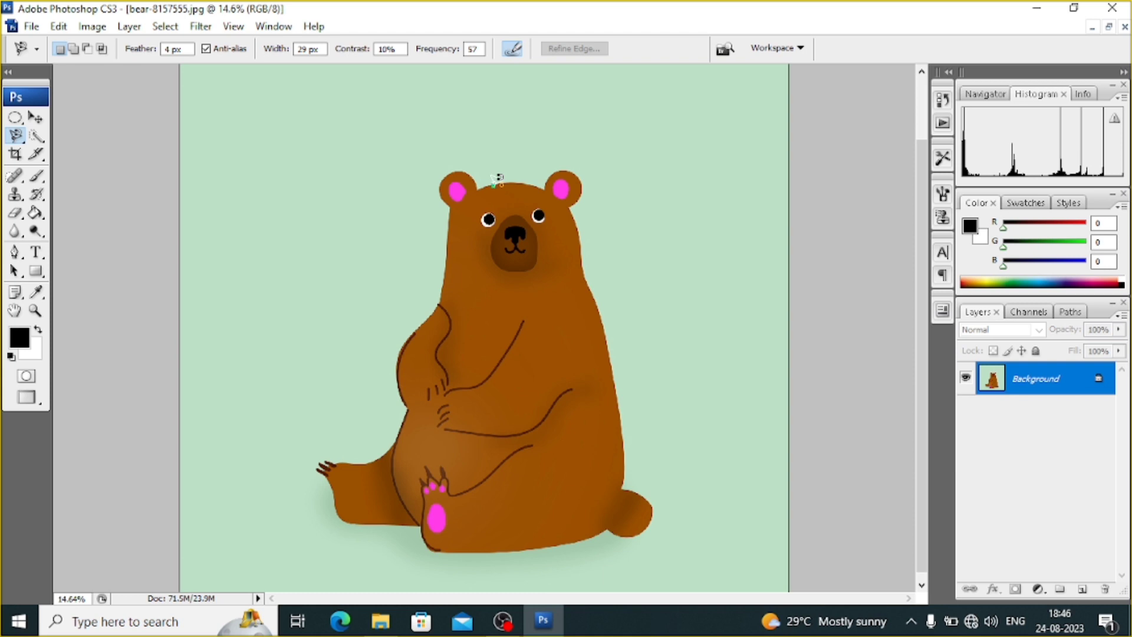
Trace the bear's whole outline with the Magnetic Lasso into a closed selection, and set the tool's width to 21 px.
{"action": "left_click_drag", "start_coordinate": [526, 177], "coordinate": [556, 172]}
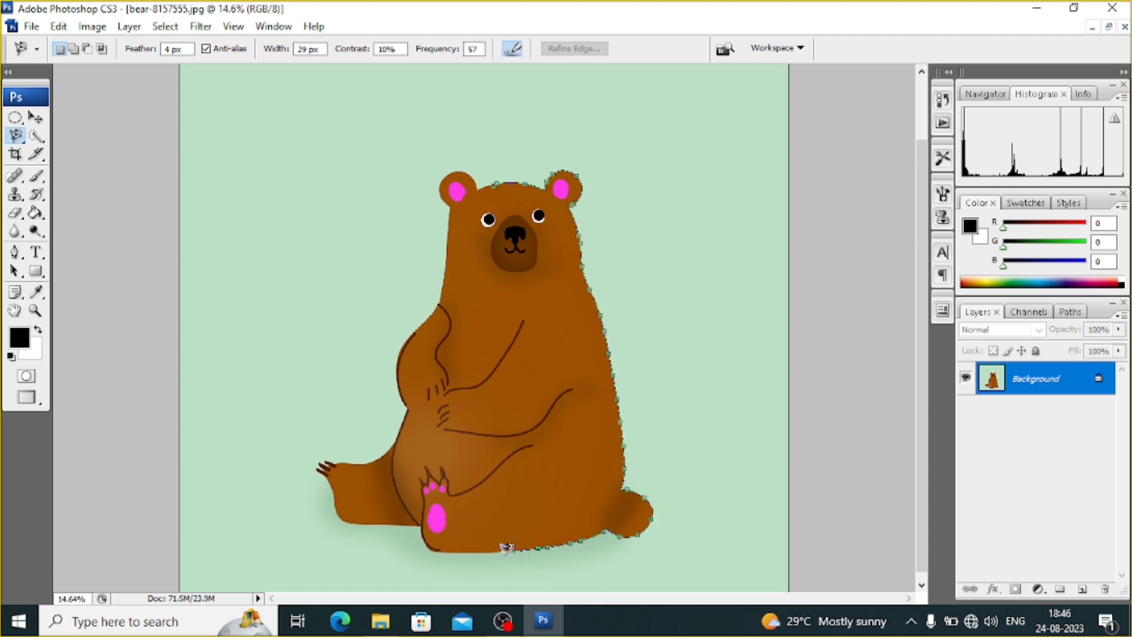
{"action": "left_click_drag", "start_coordinate": [398, 515], "coordinate": [342, 494]}
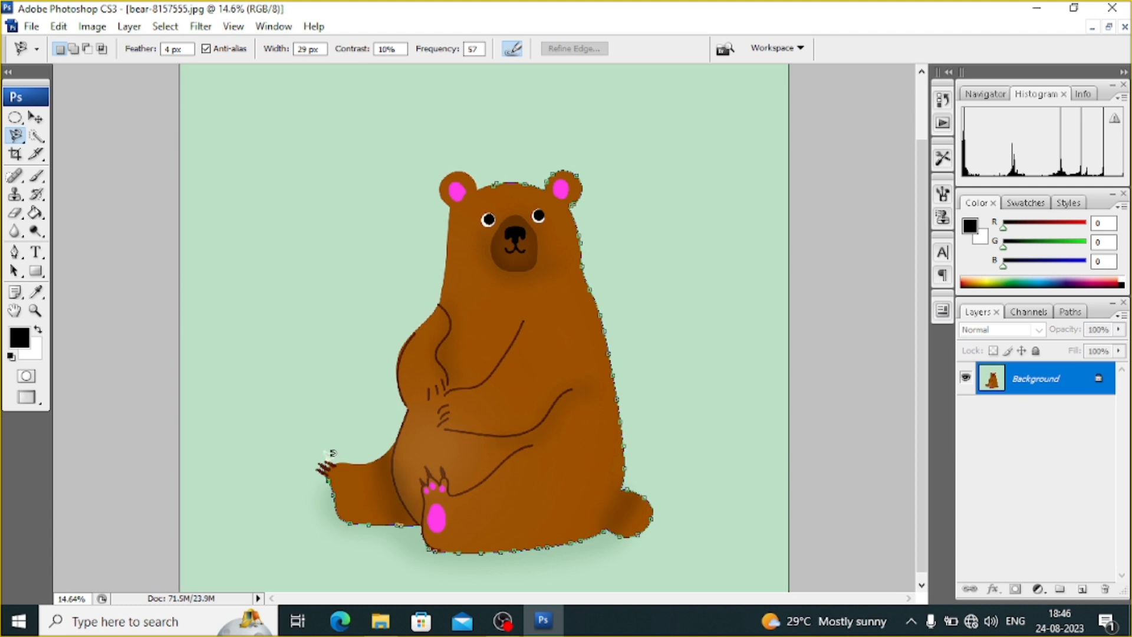
{"action": "mouse_move", "coordinate": [372, 452]}
{"action": "left_mouse_down"}
{"action": "mouse_move", "coordinate": [401, 431]}
{"action": "mouse_move", "coordinate": [402, 352]}
{"action": "mouse_move", "coordinate": [445, 296]}
{"action": "mouse_move", "coordinate": [453, 209]}
{"action": "left_mouse_up"}
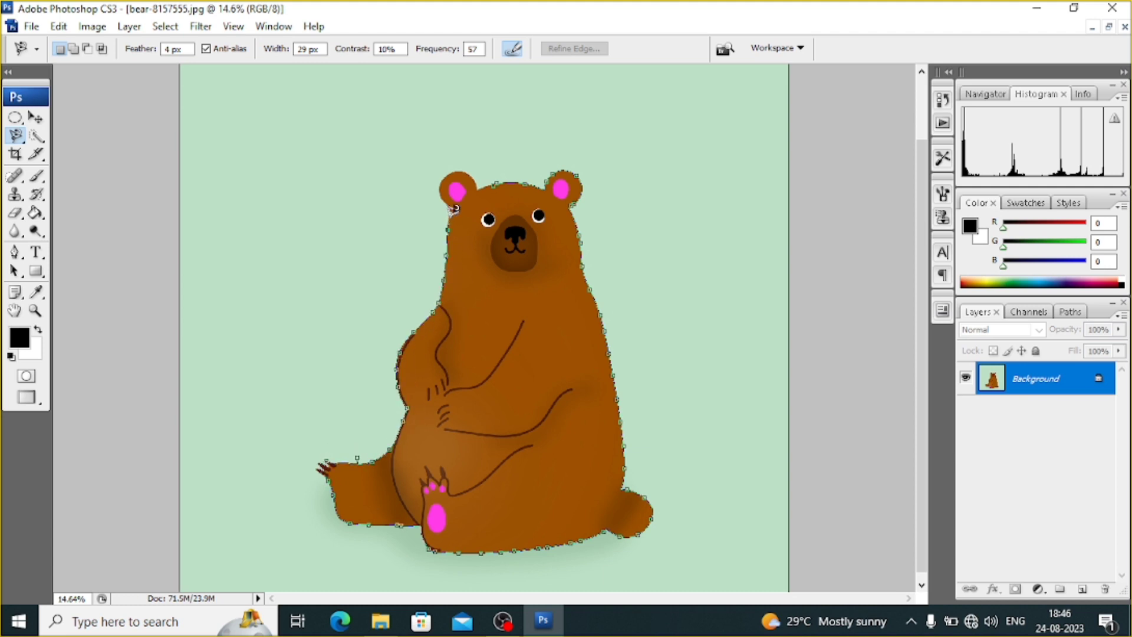
{"action": "double_click", "coordinate": [499, 184]}
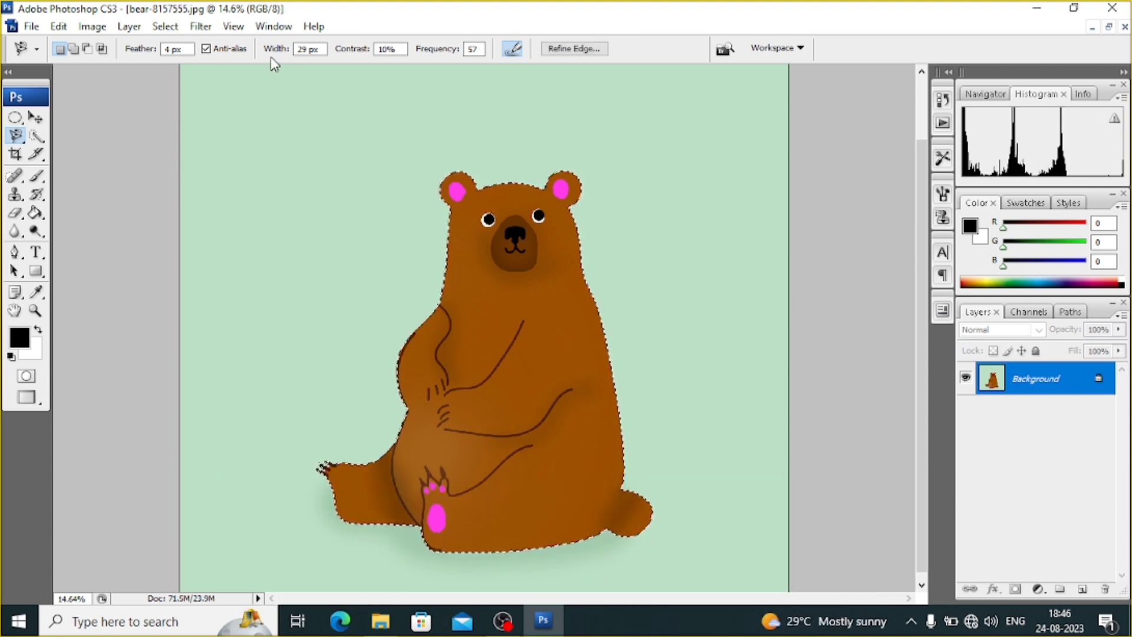
{"action": "left_click_drag", "start_coordinate": [284, 52], "coordinate": [268, 54]}
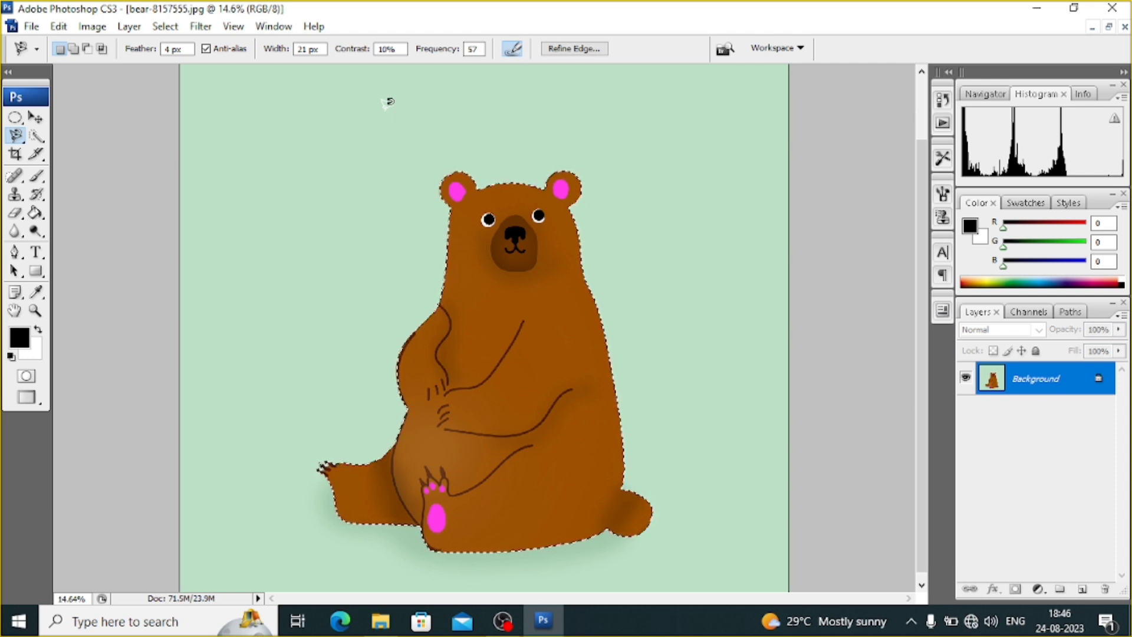
Copy the selected bear to a new layer and hide the Background layer.
{"action": "right_click", "coordinate": [478, 329]}
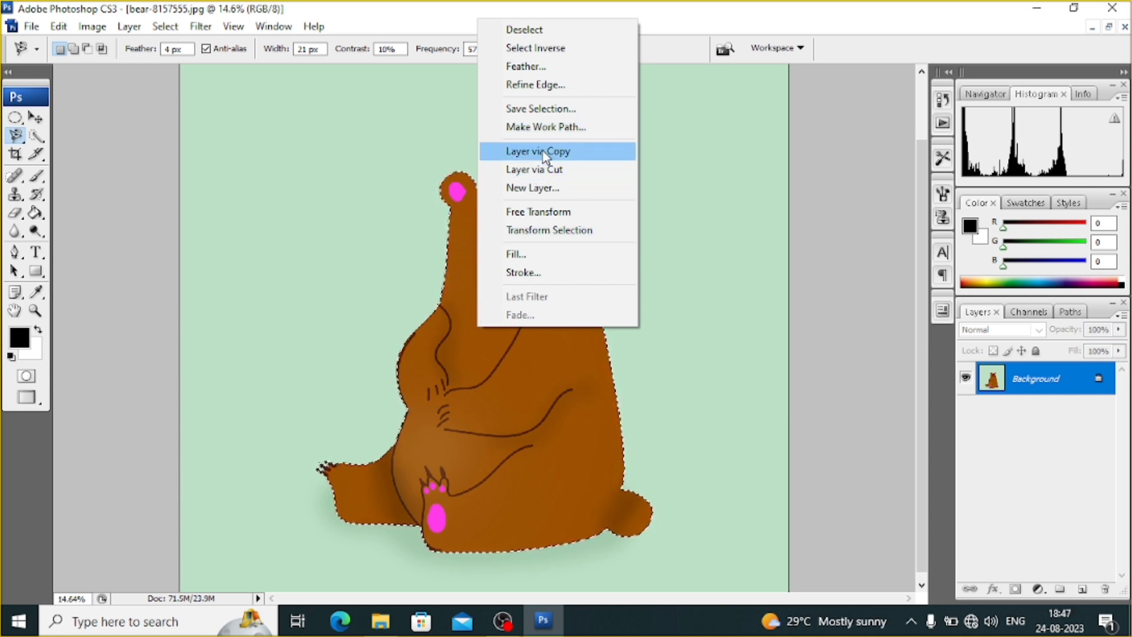
{"action": "left_click", "coordinate": [569, 397]}
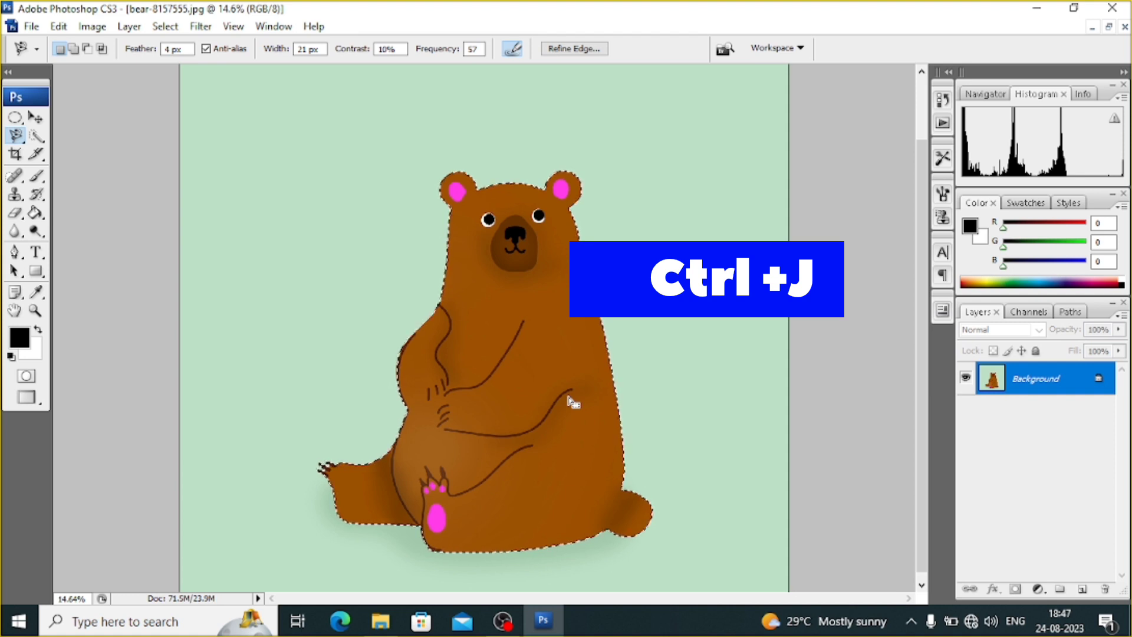
{"action": "key", "text": "ctrl+j"}
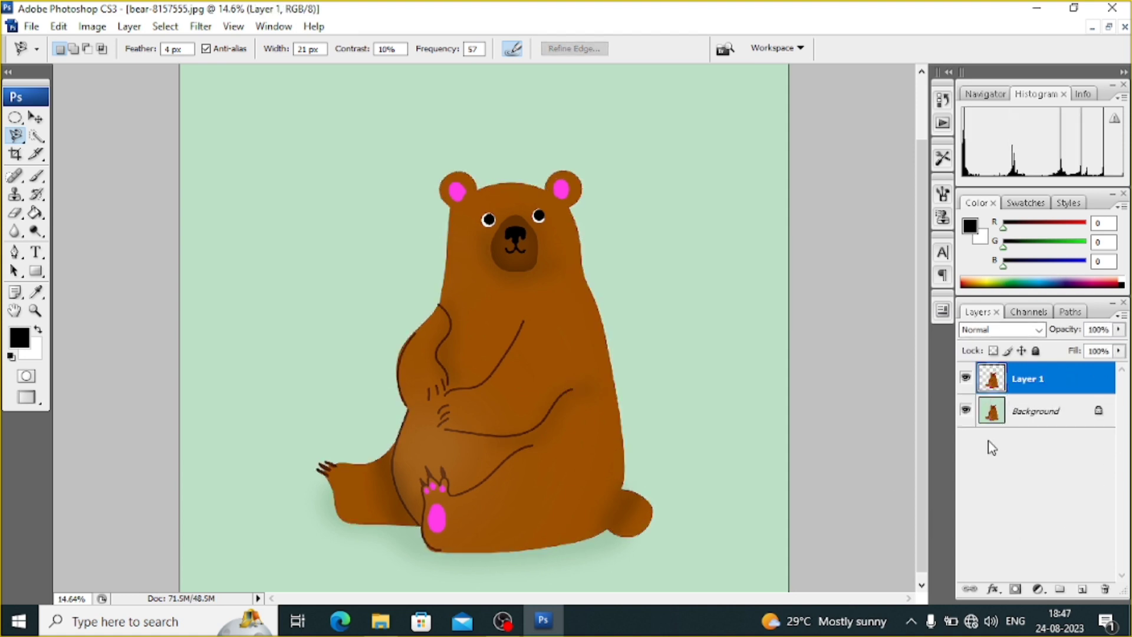
{"action": "left_click", "coordinate": [966, 411]}
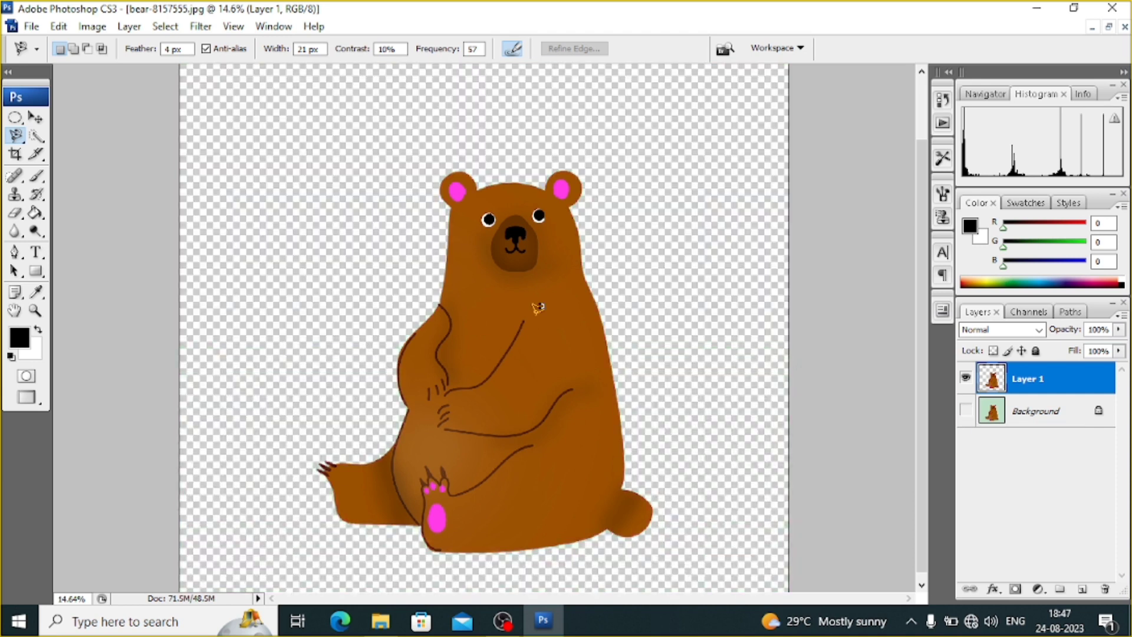
Save the bear cut-out as the JPEG "bear-8157555 copy.jpg" in Downloads, accepting High quality 8 and Baseline ("Standard").
{"action": "key", "text": "ctrl+s"}
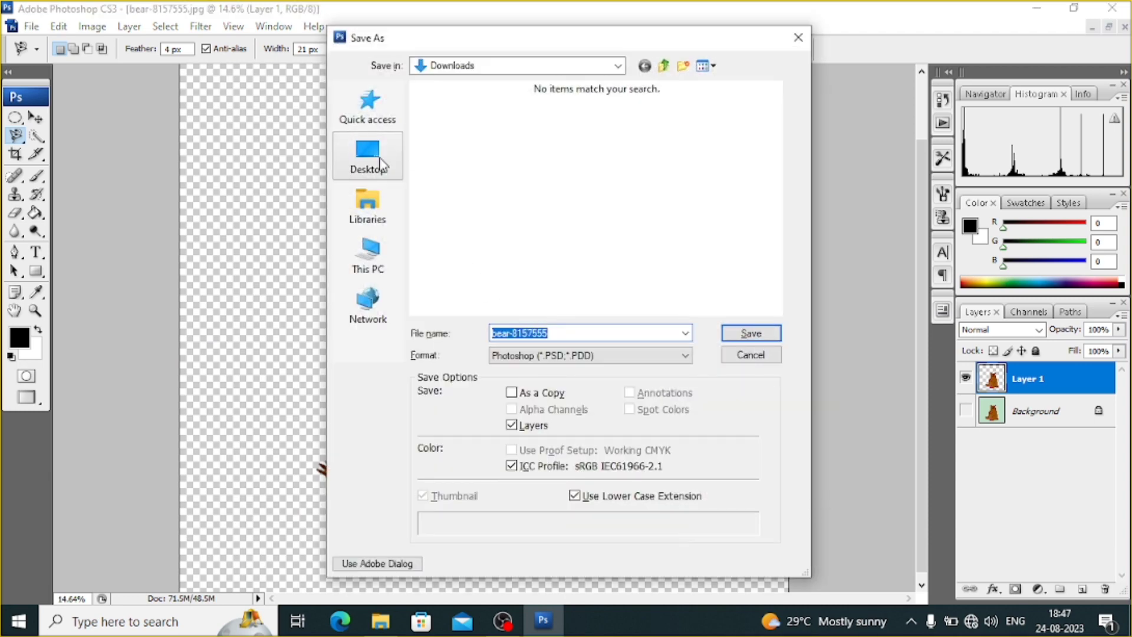
{"action": "left_click", "coordinate": [602, 356]}
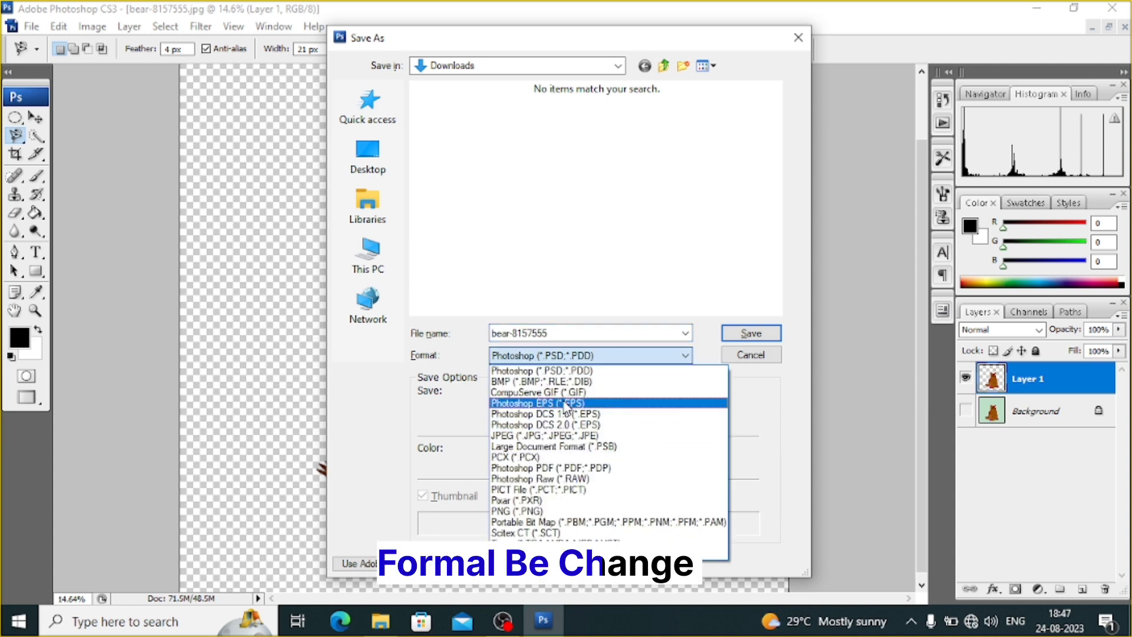
{"action": "left_click", "coordinate": [565, 436]}
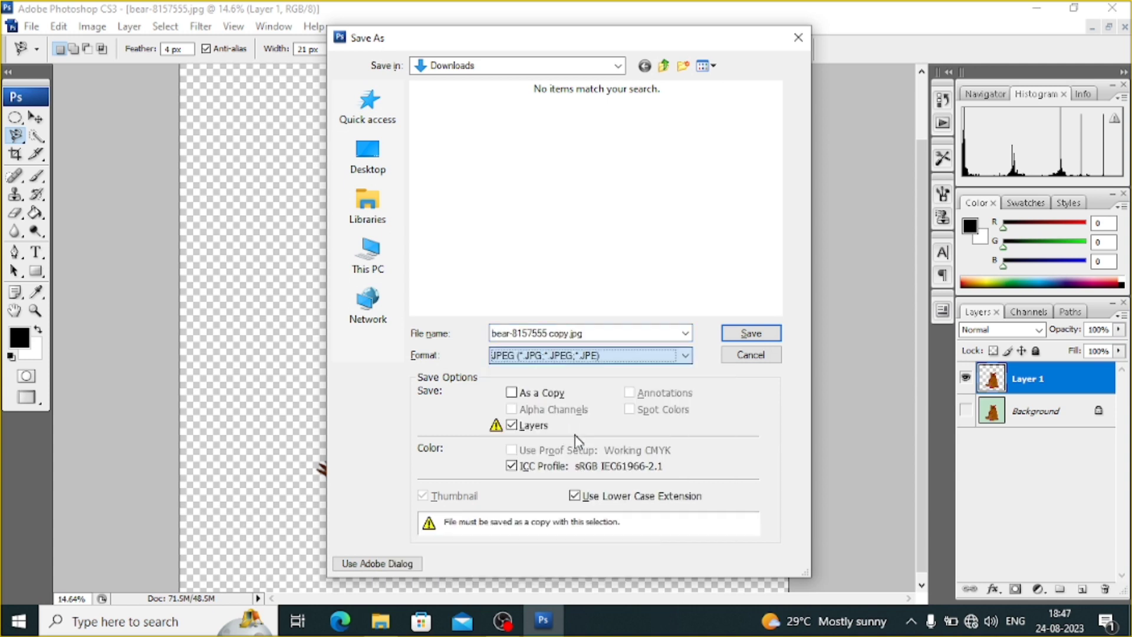
{"action": "left_click", "coordinate": [737, 335]}
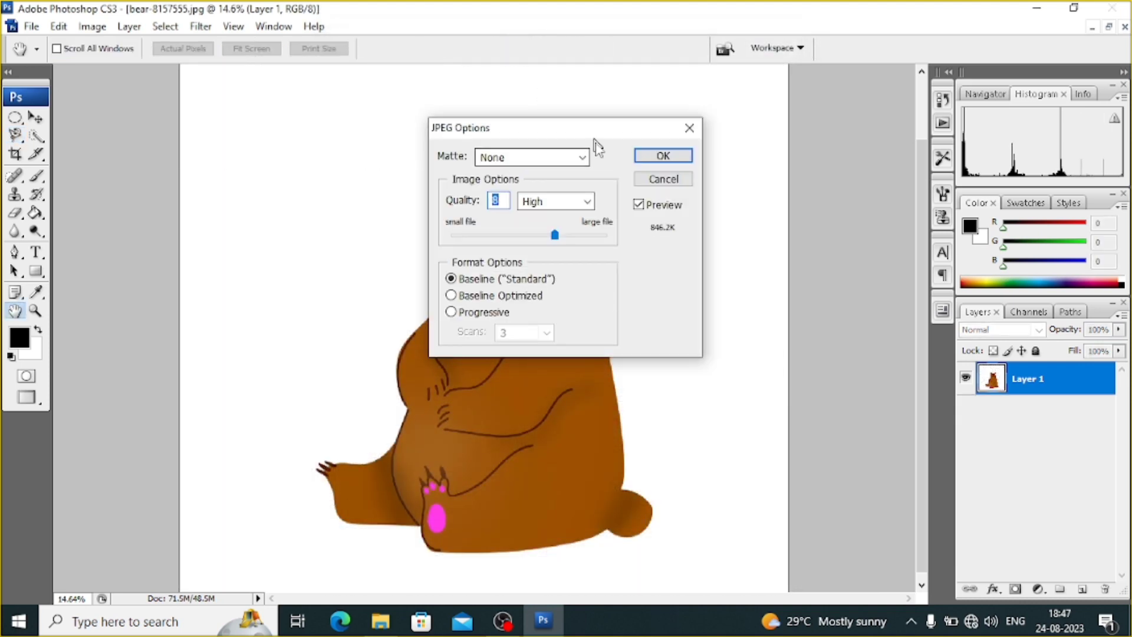
{"action": "left_click", "coordinate": [655, 158]}
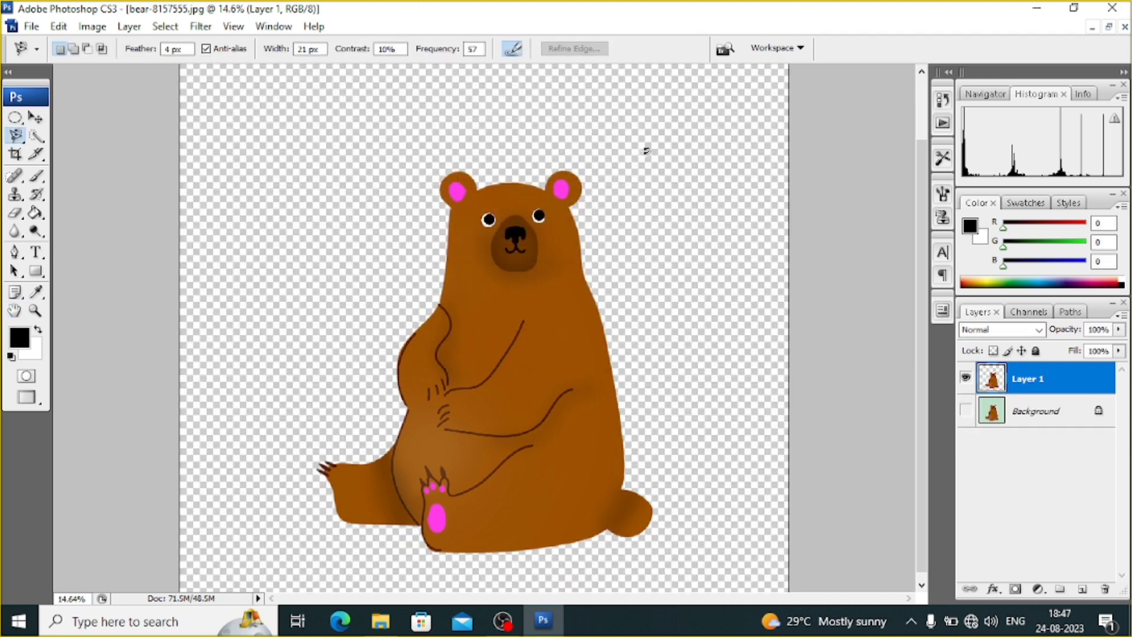
Show the Background layer again and switch to the Quick Selection tool.
{"action": "left_click", "coordinate": [966, 411]}
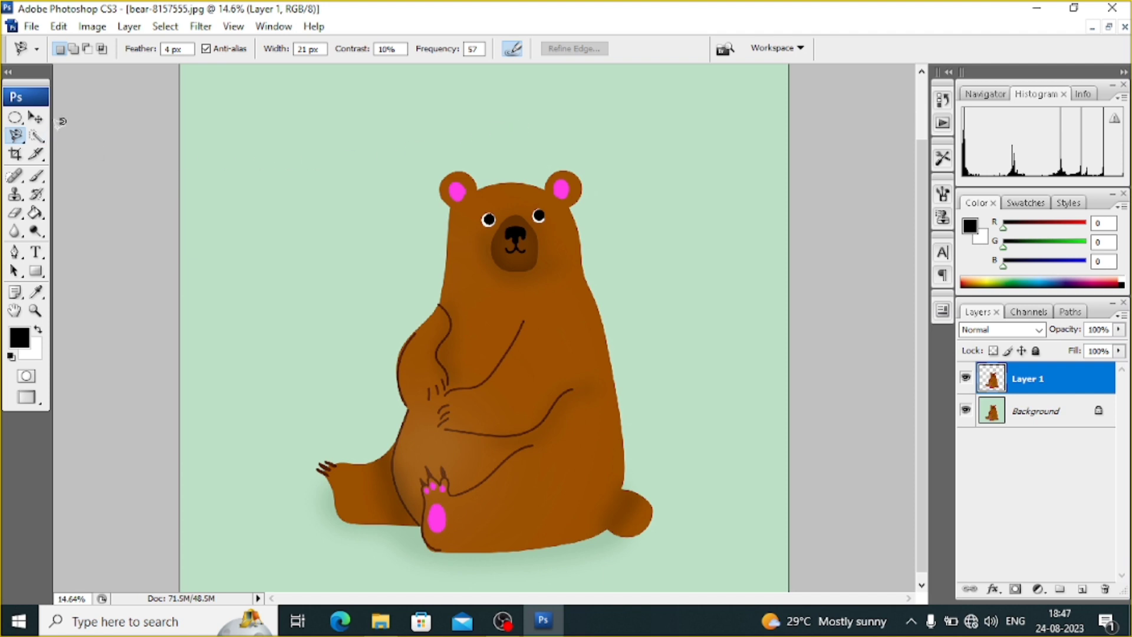
{"action": "left_click", "coordinate": [39, 142]}
{"action": "right_click", "coordinate": [39, 140]}
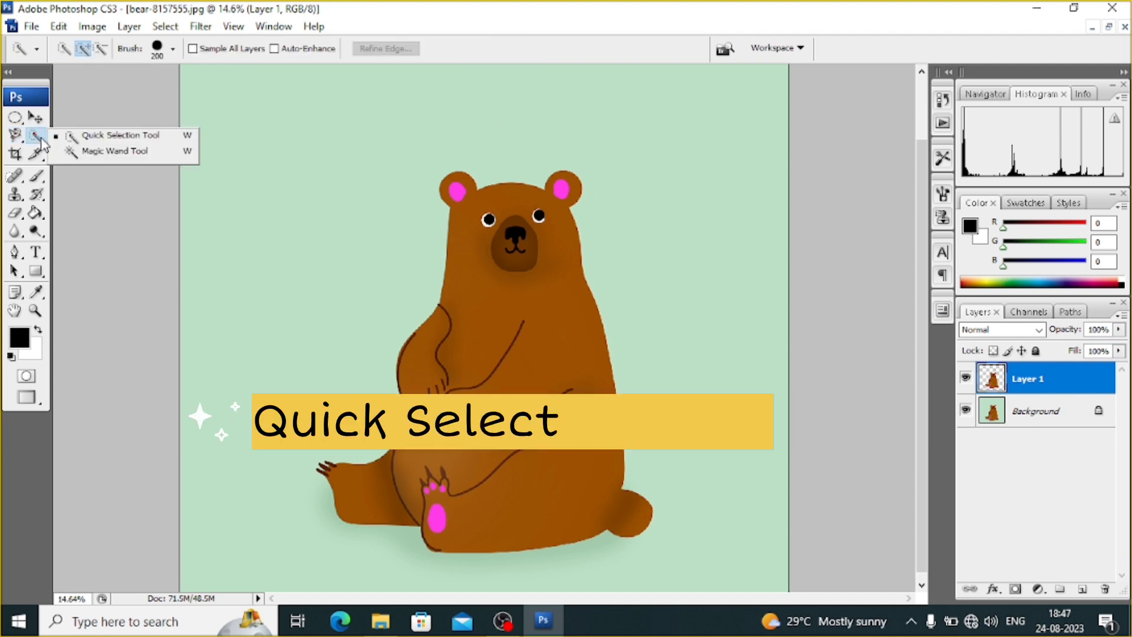
{"action": "left_click", "coordinate": [104, 138]}
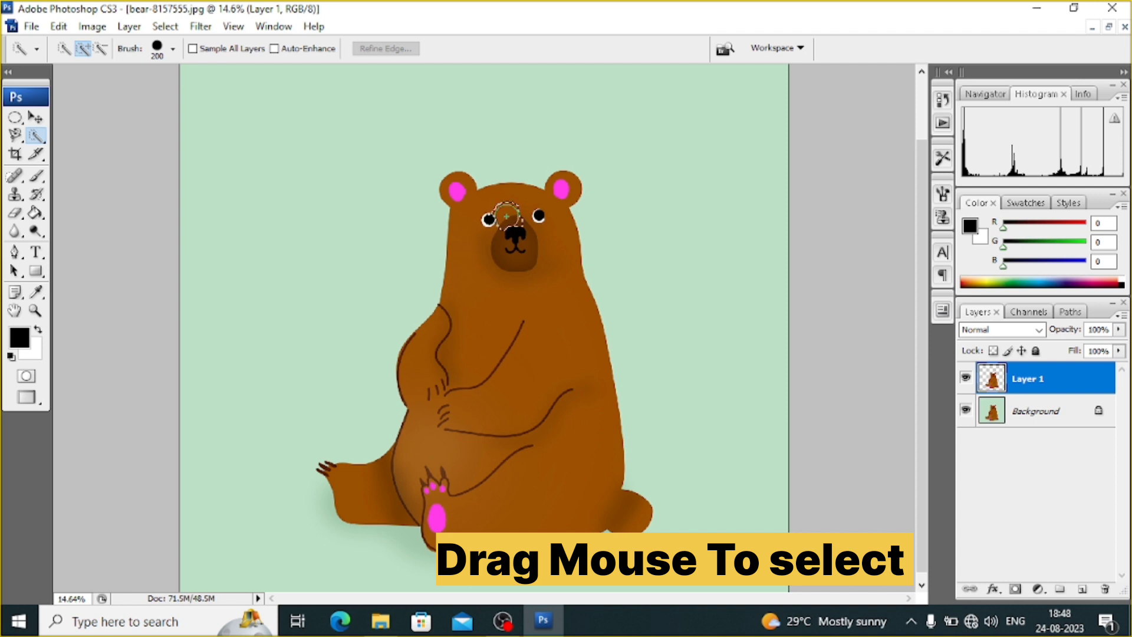
Select the whole bear with the Quick Selection tool.
{"action": "mouse_move", "coordinate": [506, 217]}
{"action": "left_mouse_down"}
{"action": "mouse_move", "coordinate": [514, 285]}
{"action": "mouse_move", "coordinate": [489, 375]}
{"action": "left_mouse_up"}
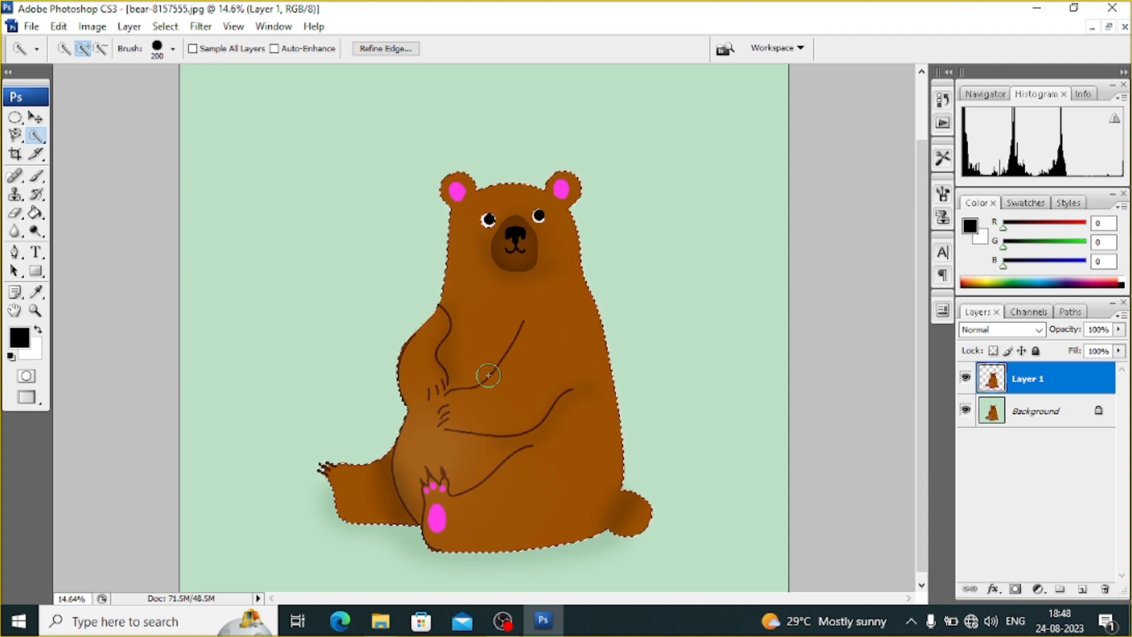
Open the image buzzard-5501613 from Downloads and select the whole bird with the Quick Selection tool.
{"action": "left_click", "coordinate": [380, 621]}
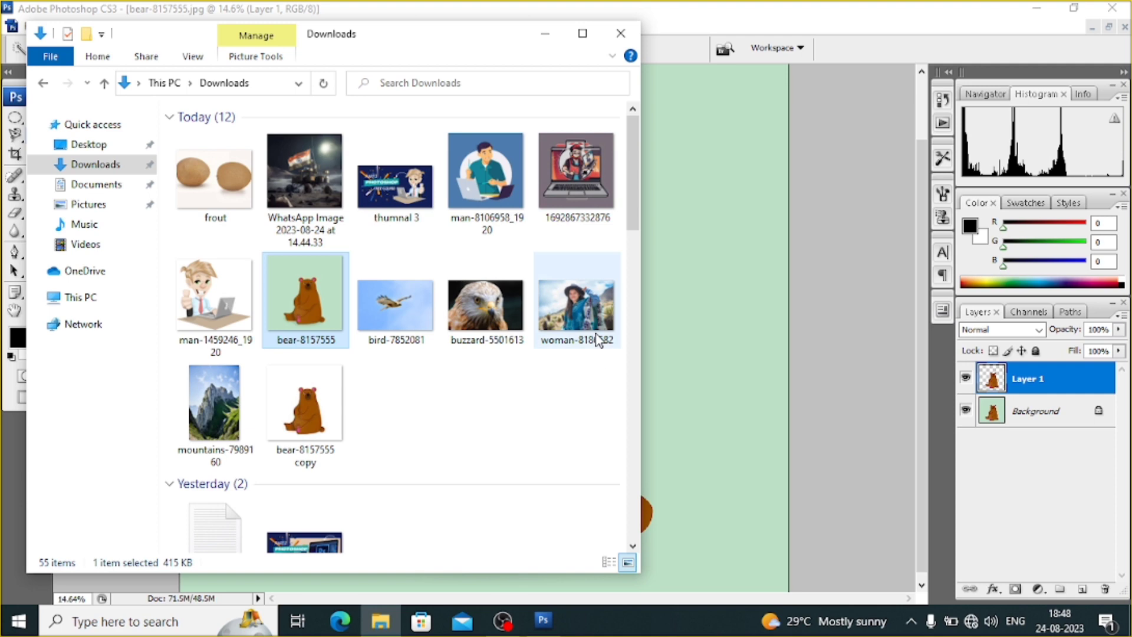
{"action": "left_click_drag", "start_coordinate": [472, 309], "coordinate": [753, 348]}
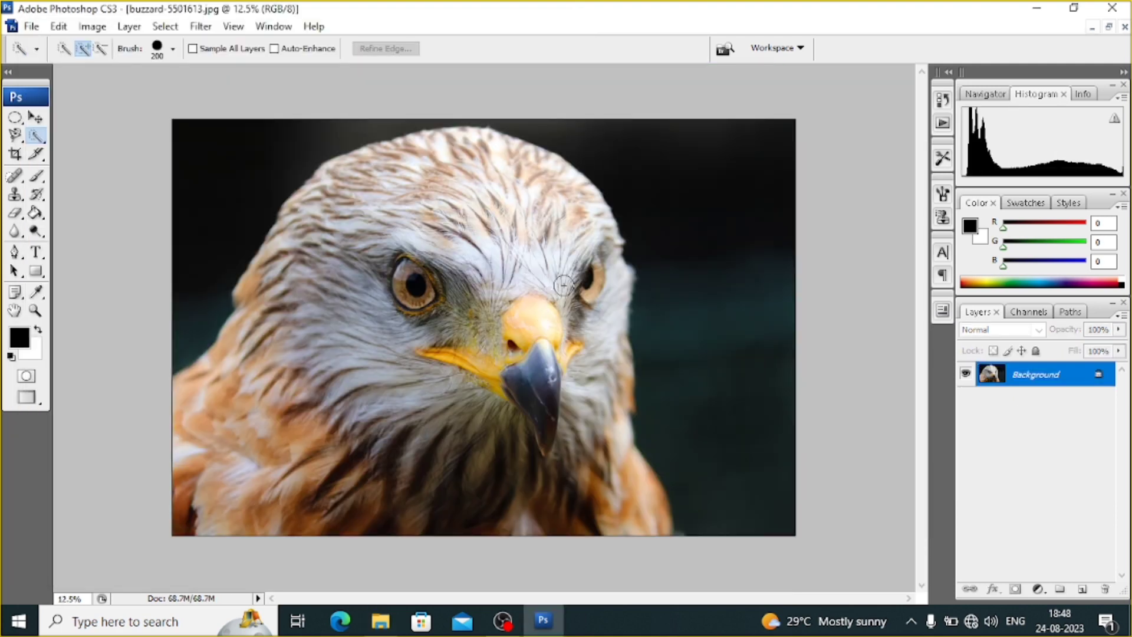
{"action": "mouse_move", "coordinate": [481, 177]}
{"action": "left_mouse_down"}
{"action": "mouse_move", "coordinate": [443, 351]}
{"action": "mouse_move", "coordinate": [475, 197]}
{"action": "mouse_move", "coordinate": [309, 338]}
{"action": "mouse_move", "coordinate": [223, 437]}
{"action": "mouse_move", "coordinate": [404, 378]}
{"action": "left_mouse_up"}
{"action": "mouse_move", "coordinate": [533, 228]}
{"action": "left_mouse_down"}
{"action": "mouse_move", "coordinate": [581, 314]}
{"action": "mouse_move", "coordinate": [541, 425]}
{"action": "left_mouse_up"}
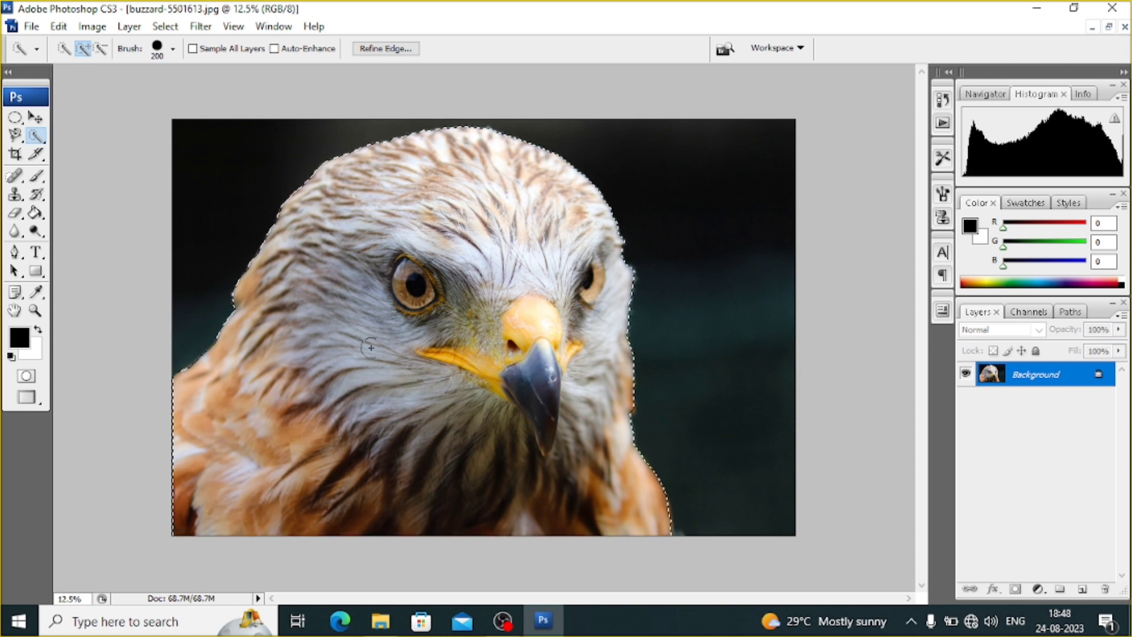
Copy the selected buzzard to a new layer and hide the Background layer.
{"action": "key", "text": "ctrl+j"}
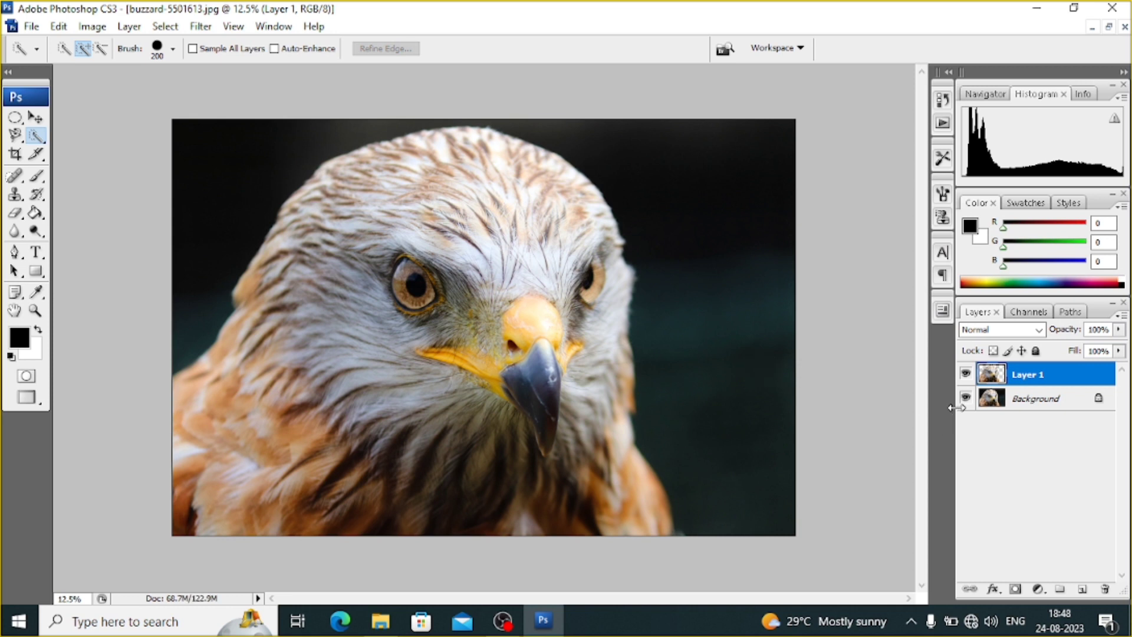
{"action": "left_click", "coordinate": [966, 398]}
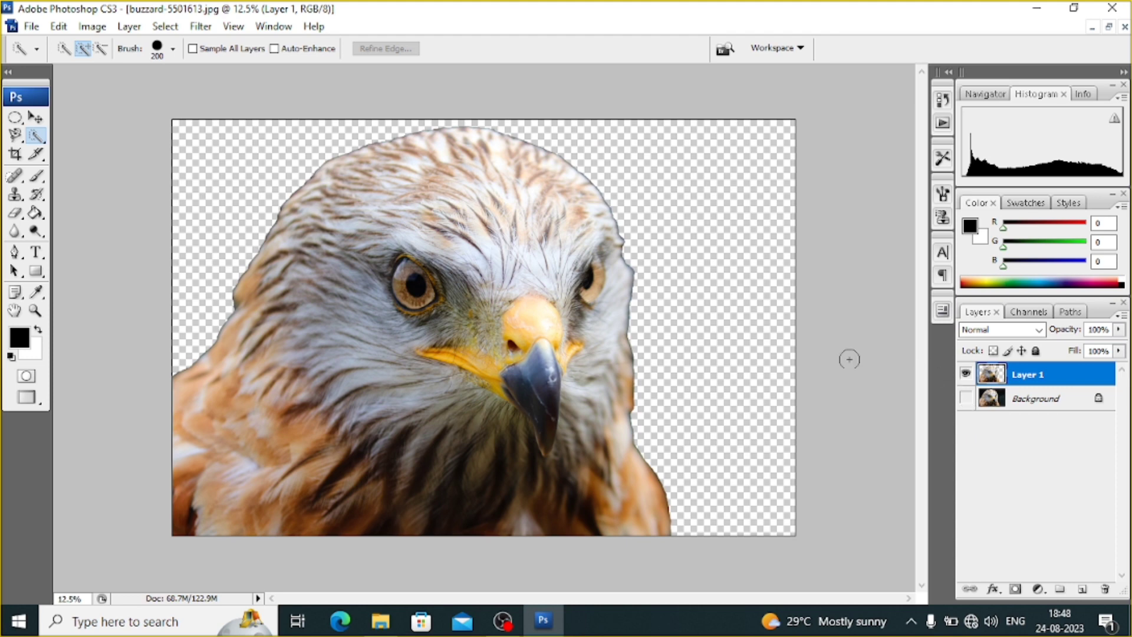
Inspect the edge of the buzzard cut-out up close and show the Background layer again.
{"action": "scroll", "coordinate": [638, 289], "scroll_direction": "up", "scroll_amount": 4}
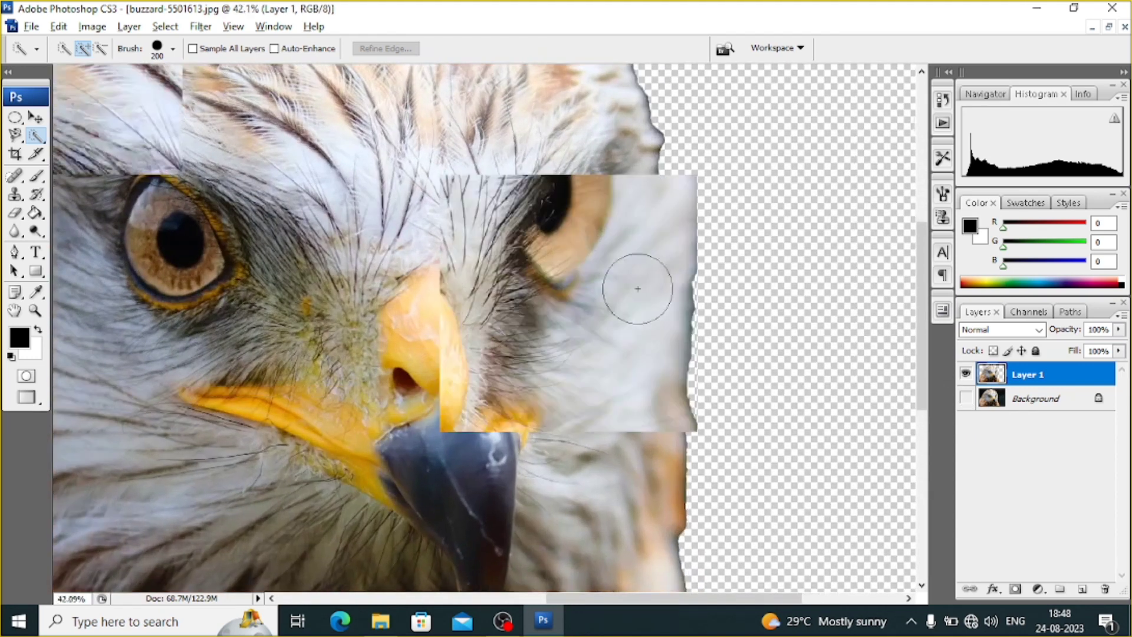
{"action": "scroll", "coordinate": [638, 288], "scroll_direction": "up", "scroll_amount": 2}
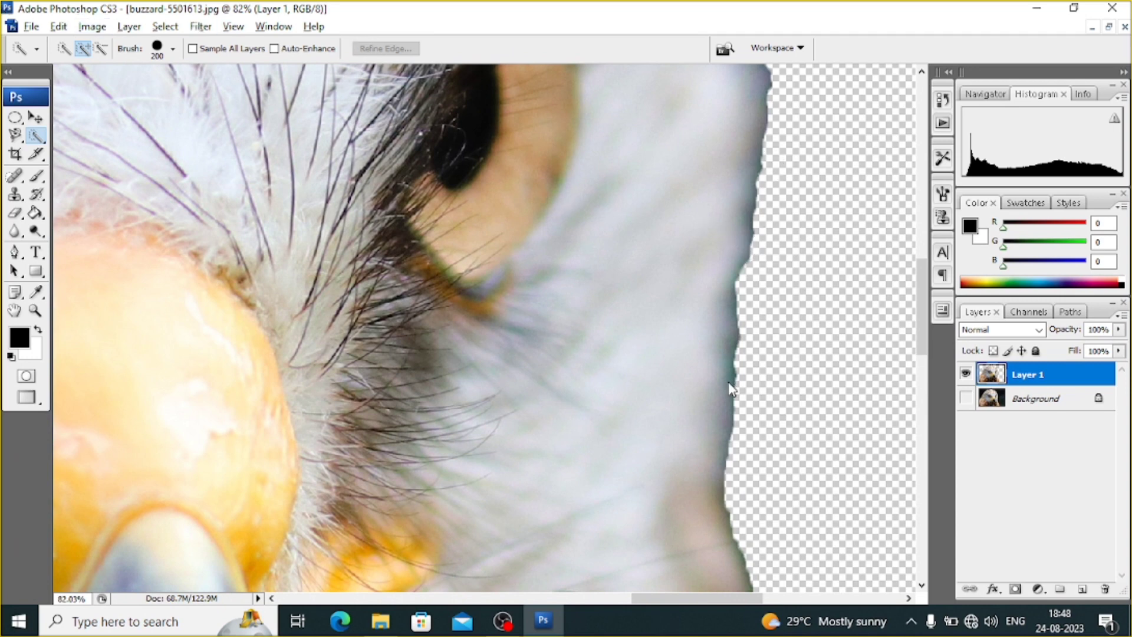
{"action": "scroll", "coordinate": [721, 359], "scroll_direction": "down", "scroll_amount": 10}
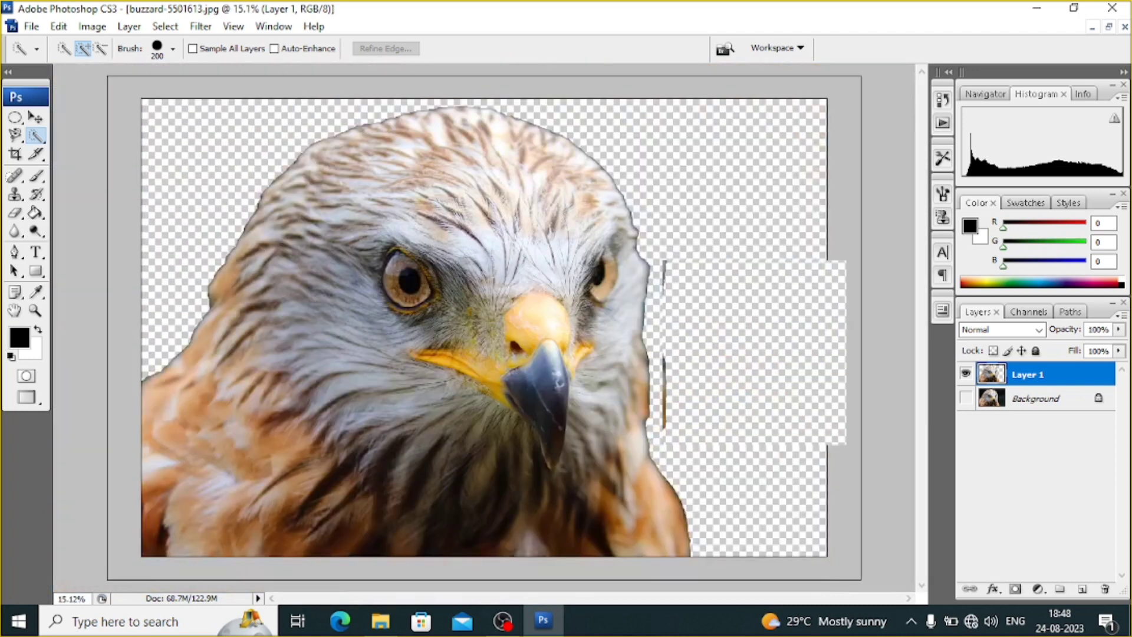
{"action": "scroll", "coordinate": [720, 359], "scroll_direction": "up", "scroll_amount": 1}
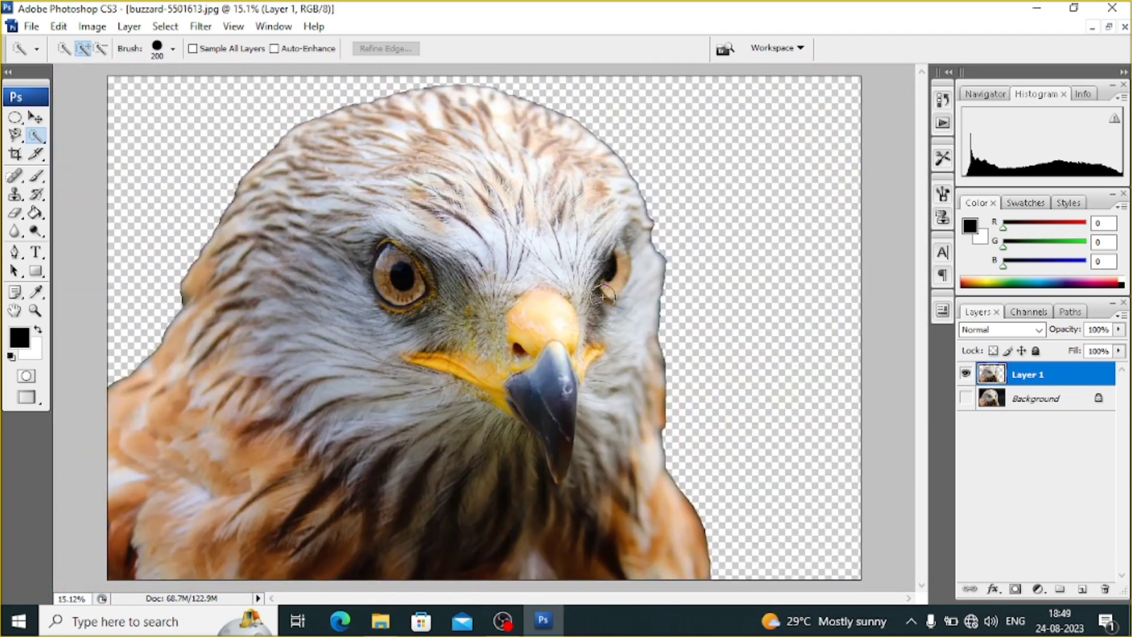
{"action": "left_click", "coordinate": [966, 399]}
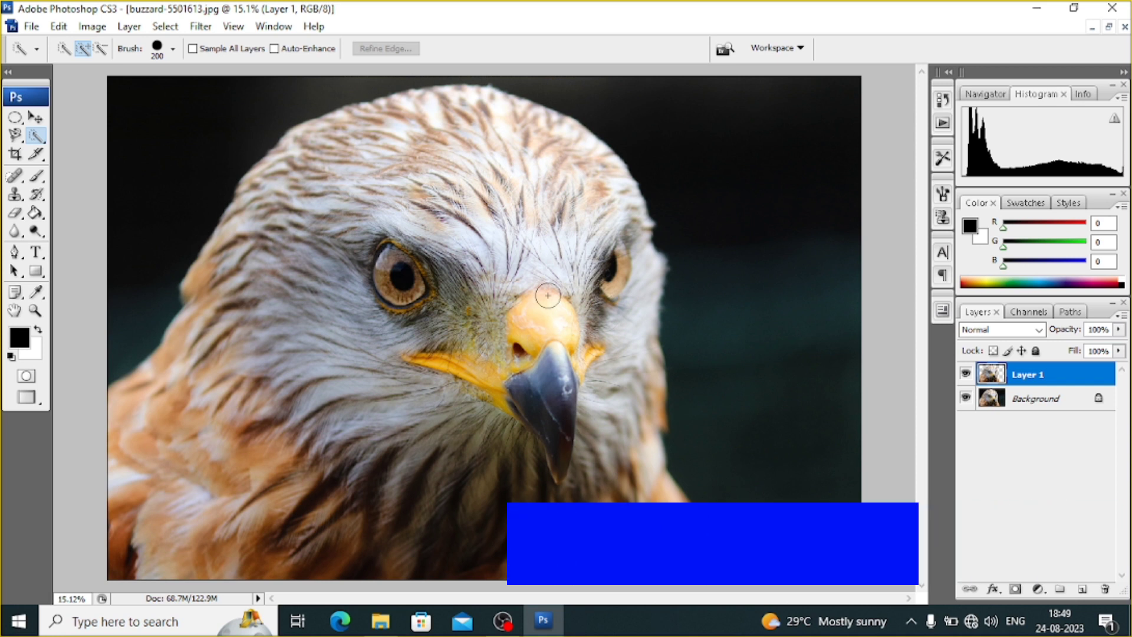
Try Quick Selection brush sizes of 150 and 500, and set the brush back to 200.
{"action": "key", "text": "bracketleft"}
{"action": "key", "text": "bracketleft"}
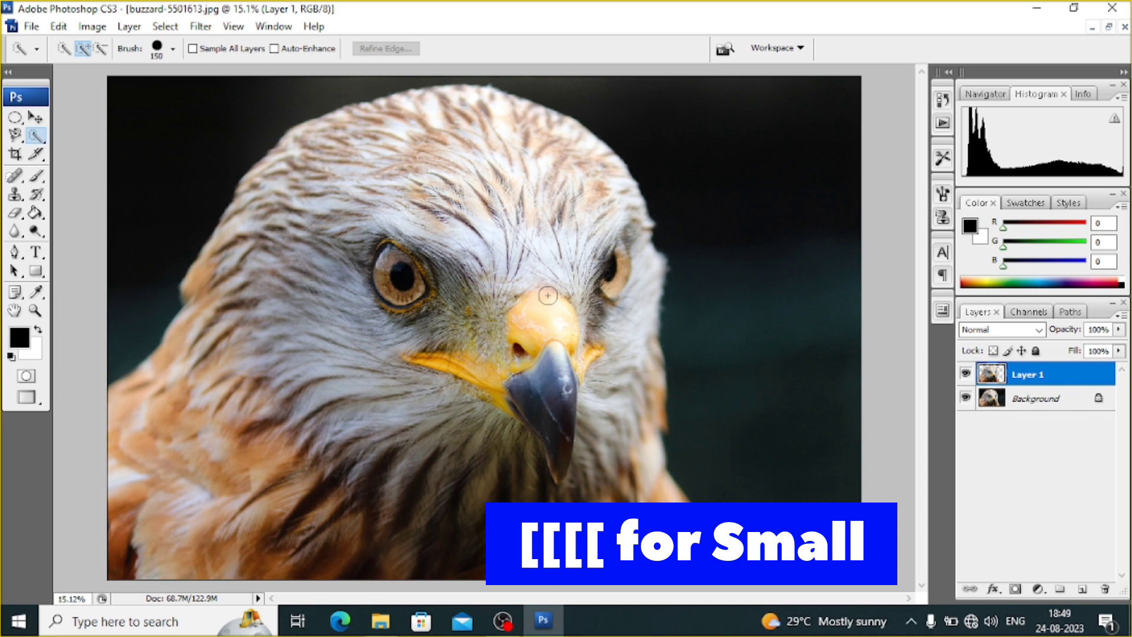
{"action": "key", "text": "bracketright"}
{"action": "key", "text": "bracketright"}
{"action": "key", "text": "bracketright"}
{"action": "key", "text": "bracketright"}
{"action": "key", "text": "bracketright"}
{"action": "key", "text": "bracketright"}
{"action": "key", "text": "bracketright"}
{"action": "key", "text": "bracketright"}
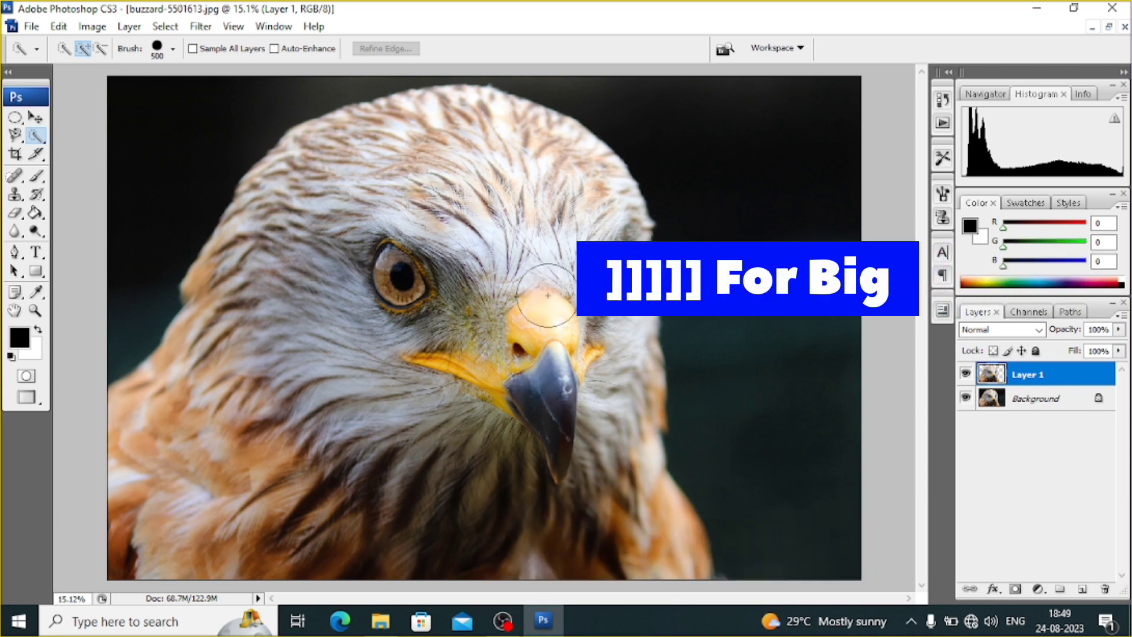
{"action": "key", "text": "bracketleft"}
{"action": "key", "text": "bracketleft"}
{"action": "key", "text": "bracketleft"}
{"action": "key", "text": "bracketleft"}
{"action": "key", "text": "bracketleft"}
{"action": "key", "text": "bracketleft"}
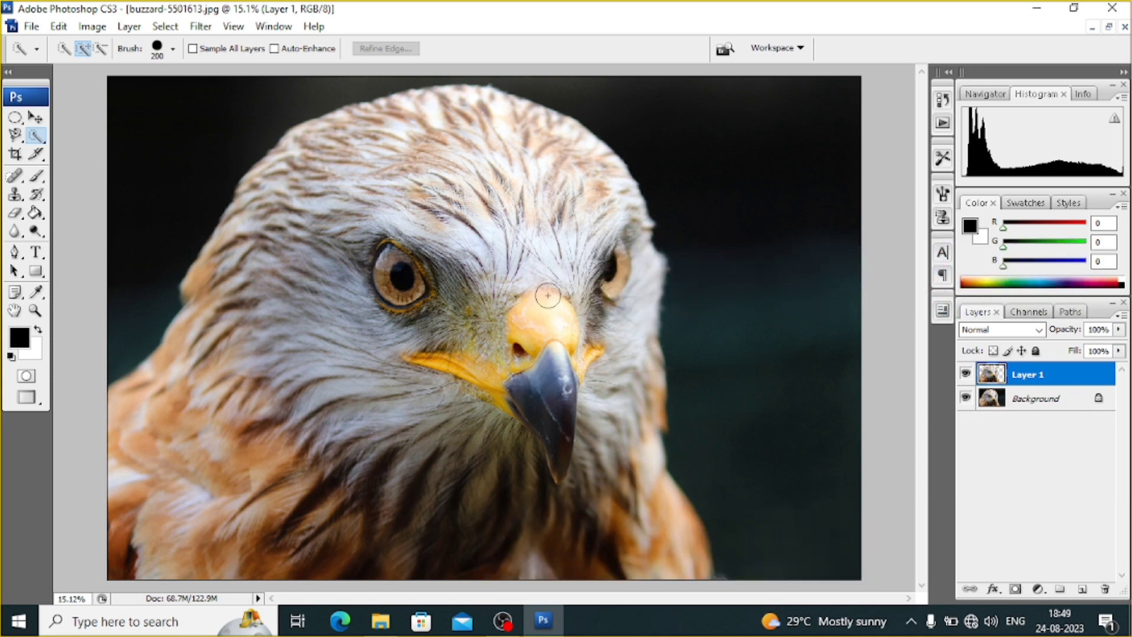
Select part of the buzzard's forehead along with some dark background, and subtract the background area from the selection.
{"action": "mouse_move", "coordinate": [596, 239]}
{"action": "left_mouse_down"}
{"action": "mouse_move", "coordinate": [678, 207]}
{"action": "mouse_move", "coordinate": [646, 107]}
{"action": "left_mouse_up"}
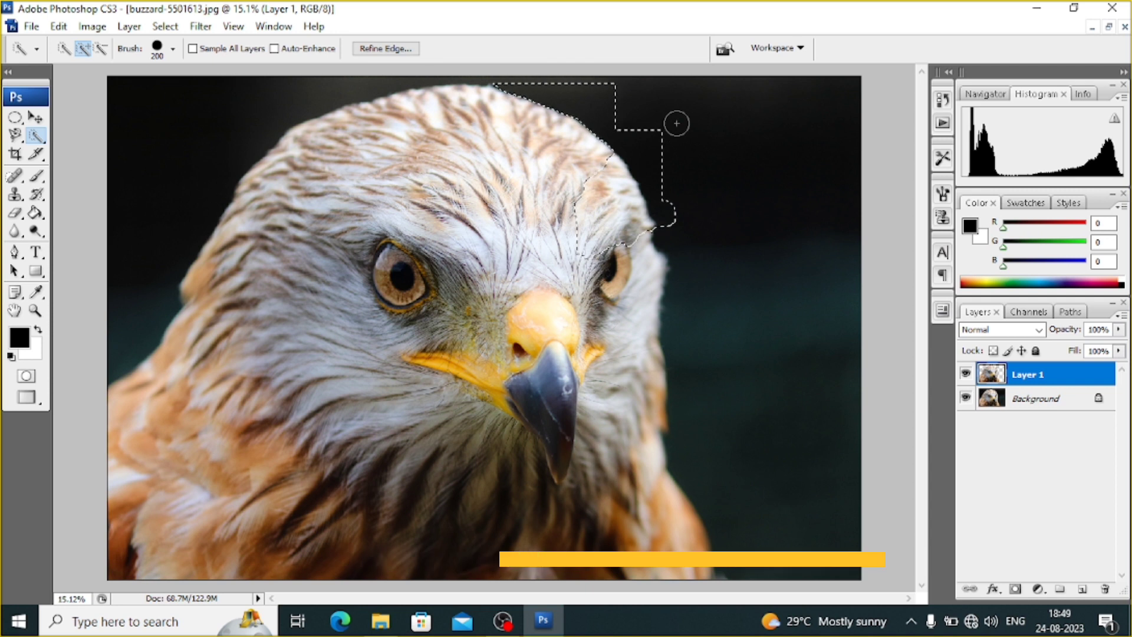
{"action": "key", "text": "alt"}
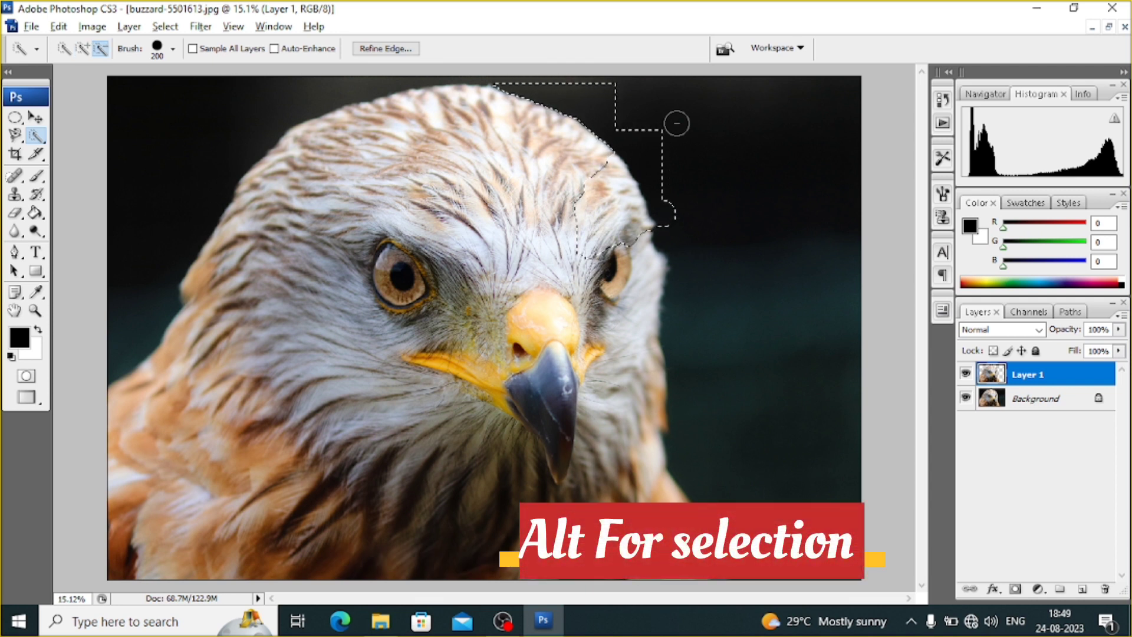
{"action": "mouse_move", "coordinate": [659, 130]}
{"action": "left_mouse_down"}
{"action": "mouse_move", "coordinate": [680, 183]}
{"action": "mouse_move", "coordinate": [664, 203]}
{"action": "left_mouse_up"}
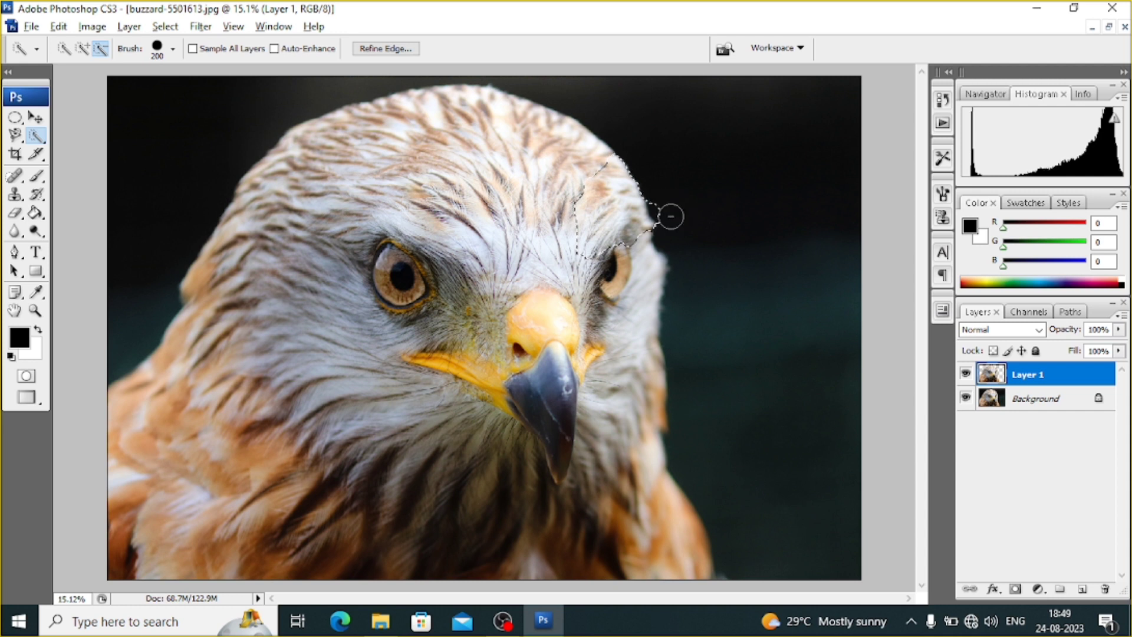
Add the rest of the buzzard's head and body to the selection with the Quick Selection tool.
{"action": "left_click", "coordinate": [526, 161]}
{"action": "mouse_move", "coordinate": [415, 232]}
{"action": "left_mouse_down"}
{"action": "mouse_move", "coordinate": [287, 388]}
{"action": "mouse_move", "coordinate": [209, 259]}
{"action": "mouse_move", "coordinate": [303, 413]}
{"action": "mouse_move", "coordinate": [446, 470]}
{"action": "mouse_move", "coordinate": [537, 378]}
{"action": "mouse_move", "coordinate": [546, 351]}
{"action": "mouse_move", "coordinate": [612, 481]}
{"action": "left_mouse_up"}
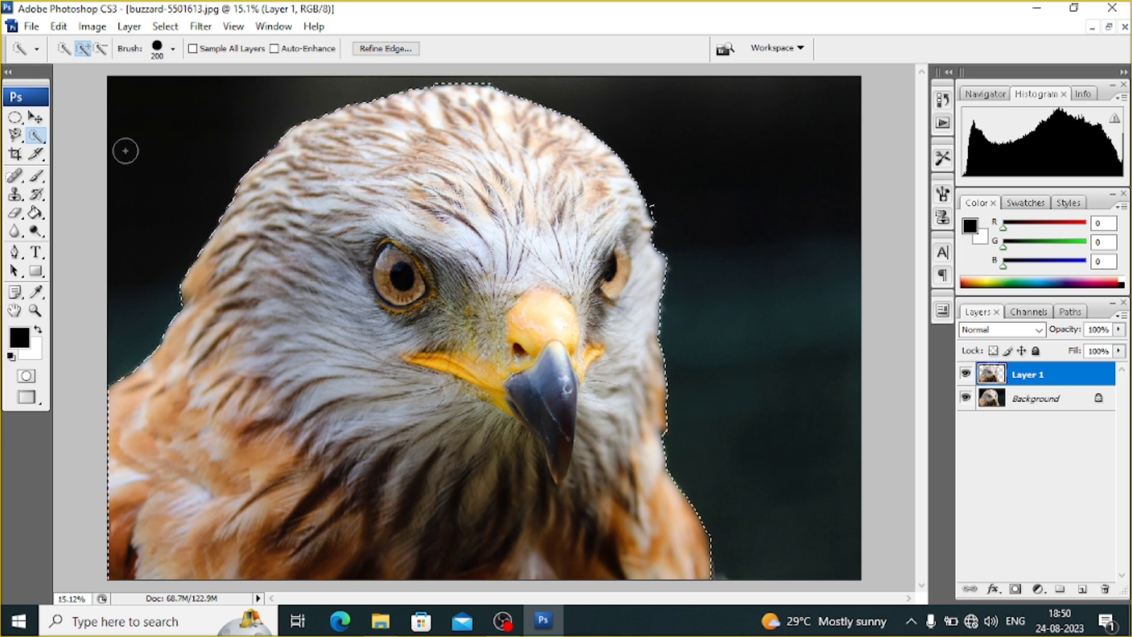
{"action": "left_click", "coordinate": [47, 142]}
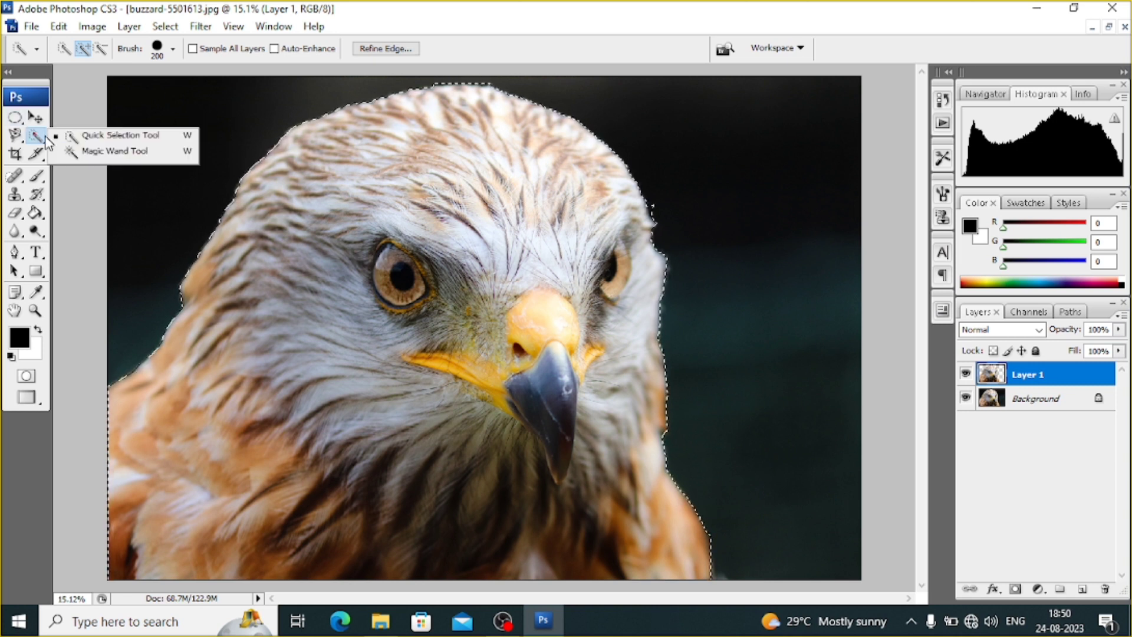
{"action": "left_click", "coordinate": [283, 193]}
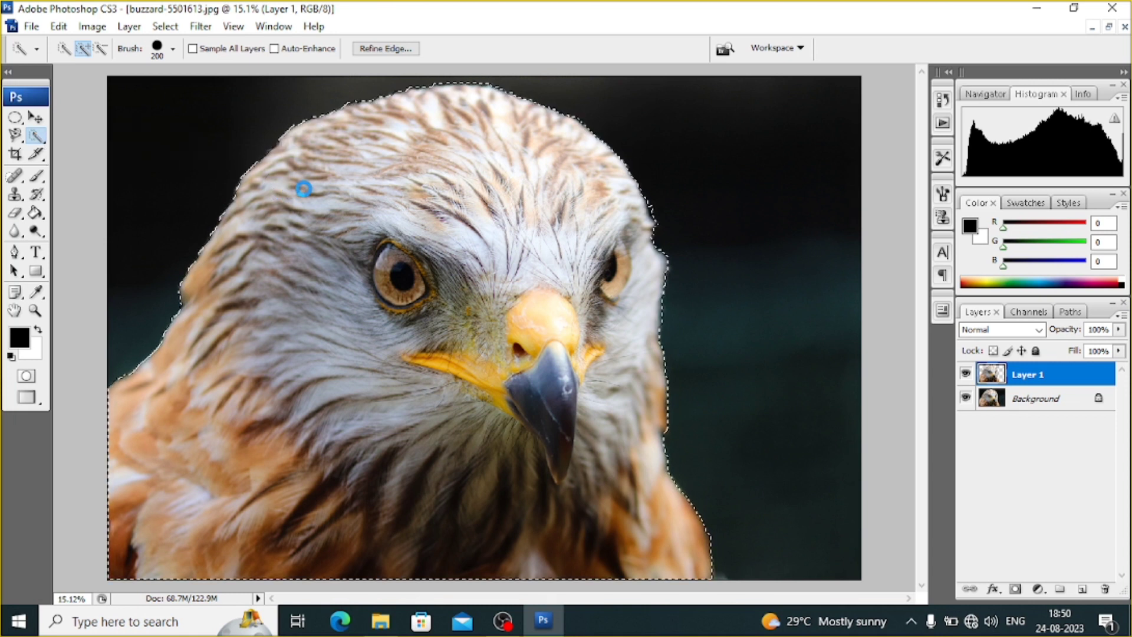